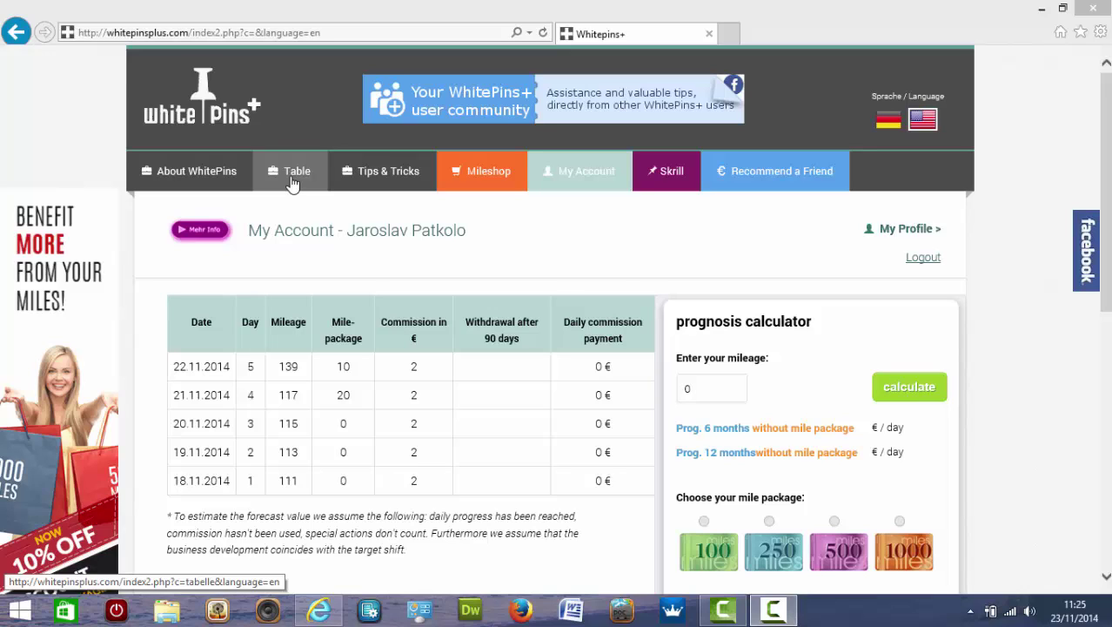
# Open the Table page and scroll down to the day-by-day income simulation table.
pyautogui.click(294, 183)
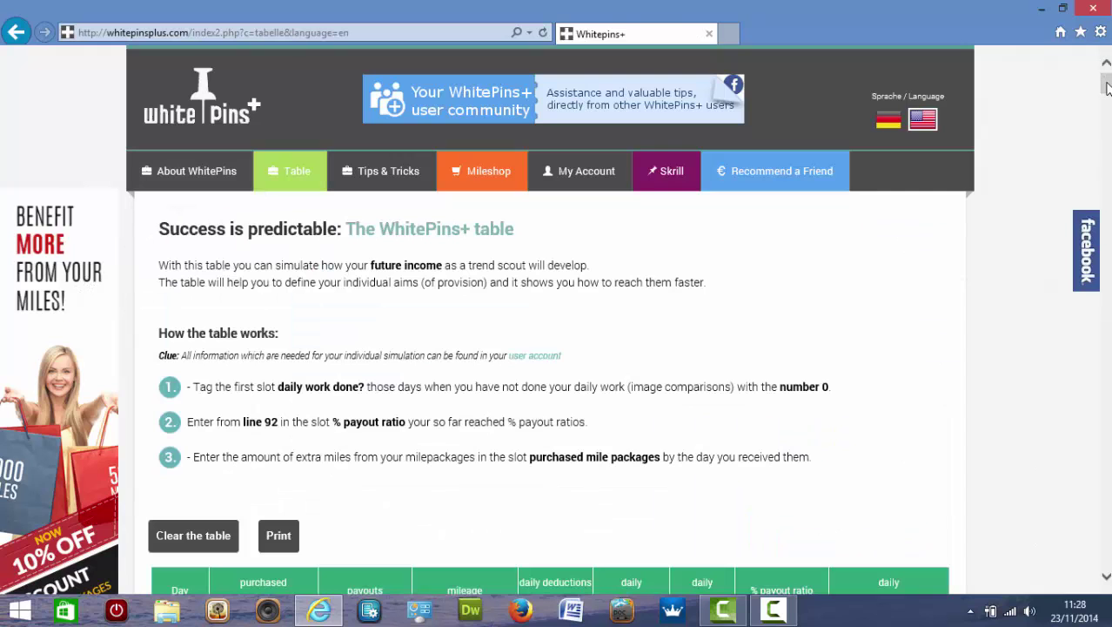
pyautogui.scroll(-5, 928, 261)
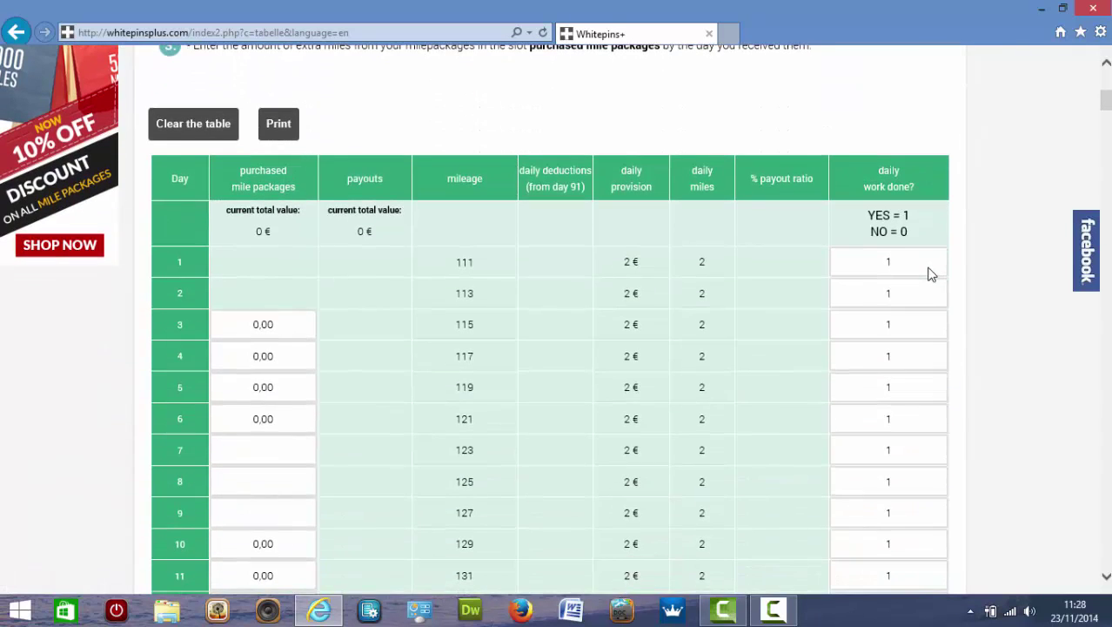
pyautogui.scroll(-1, 978, 265)
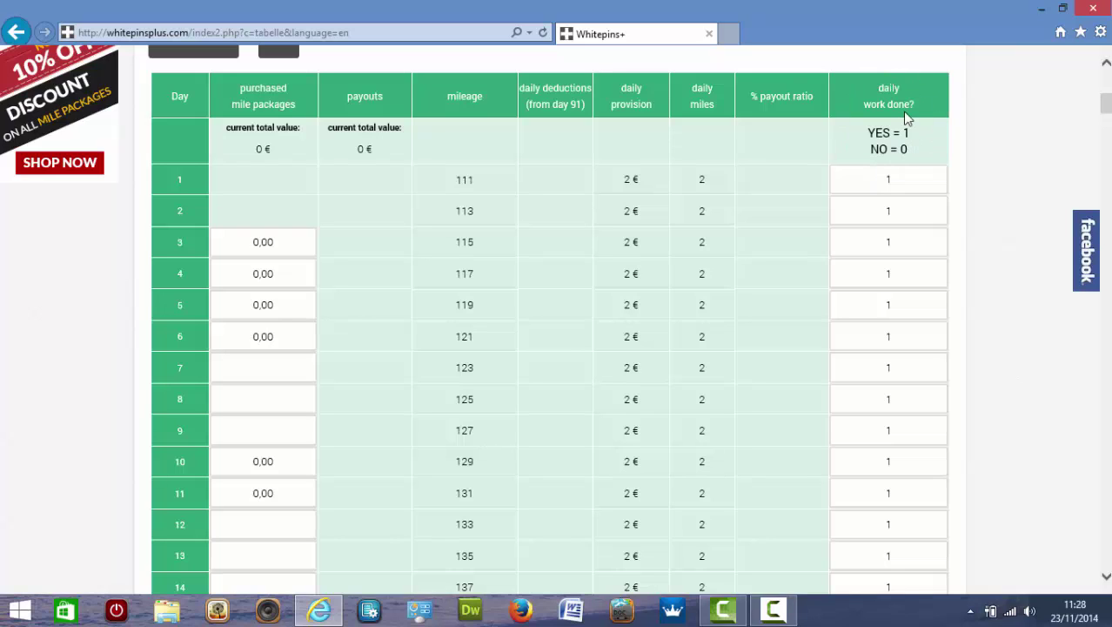
pyautogui.click(888, 180)
pyautogui.press('BackSpace')
pyautogui.write('1')
pyautogui.moveTo(1107, 118); pyautogui.dragTo(1108, 145)
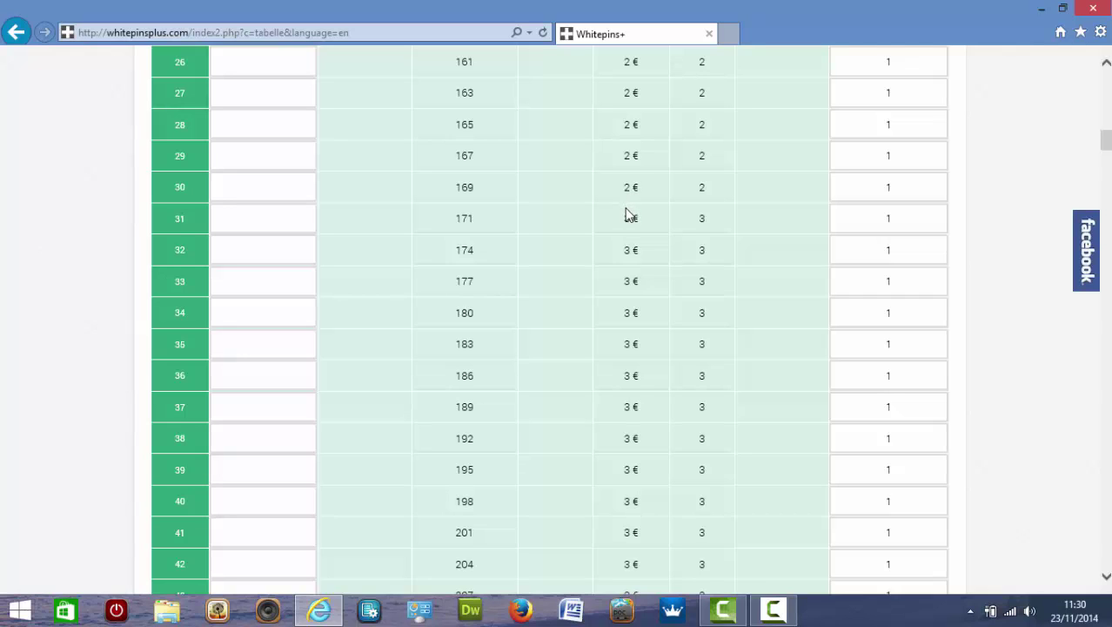
pyautogui.moveTo(1106, 141); pyautogui.dragTo(1106, 174)
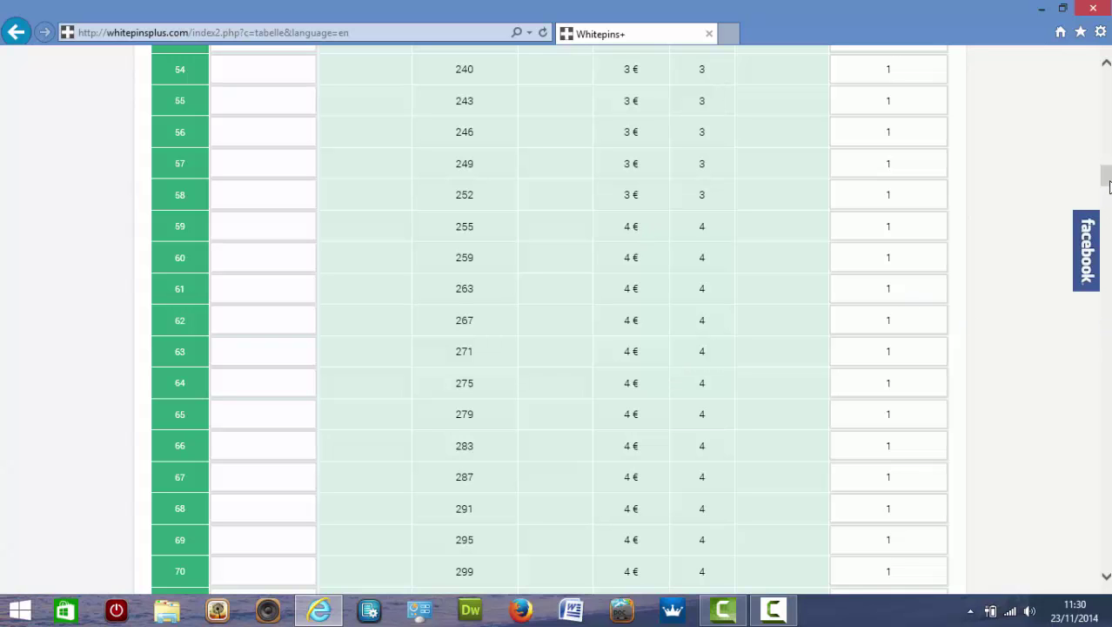
pyautogui.moveTo(1108, 191); pyautogui.dragTo(1106, 566)
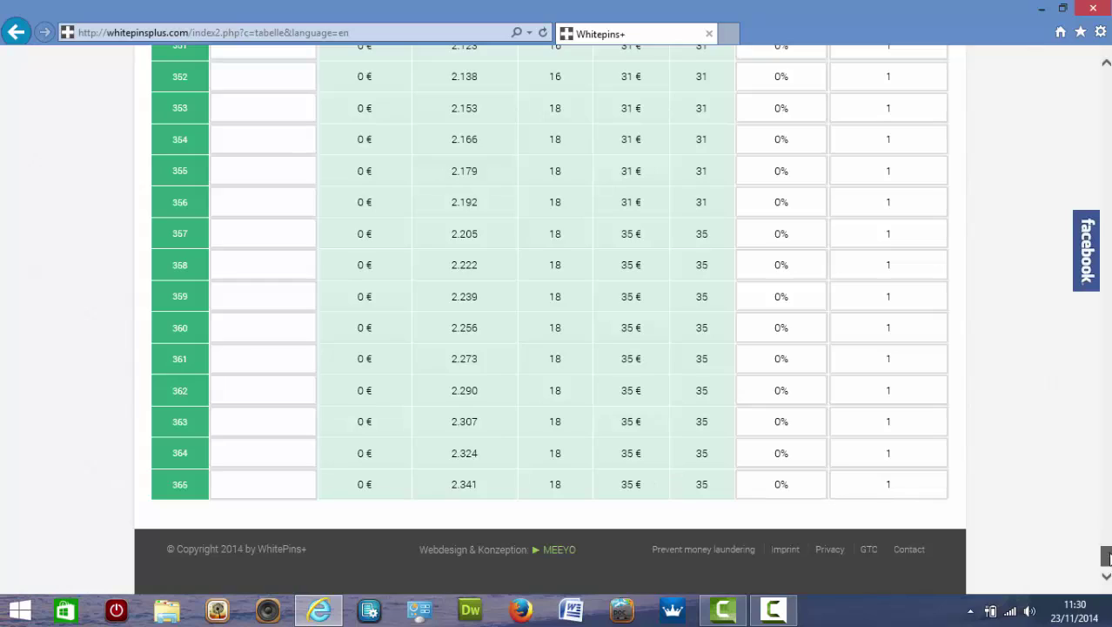
pyautogui.moveTo(1107, 557); pyautogui.dragTo(1107, 96)
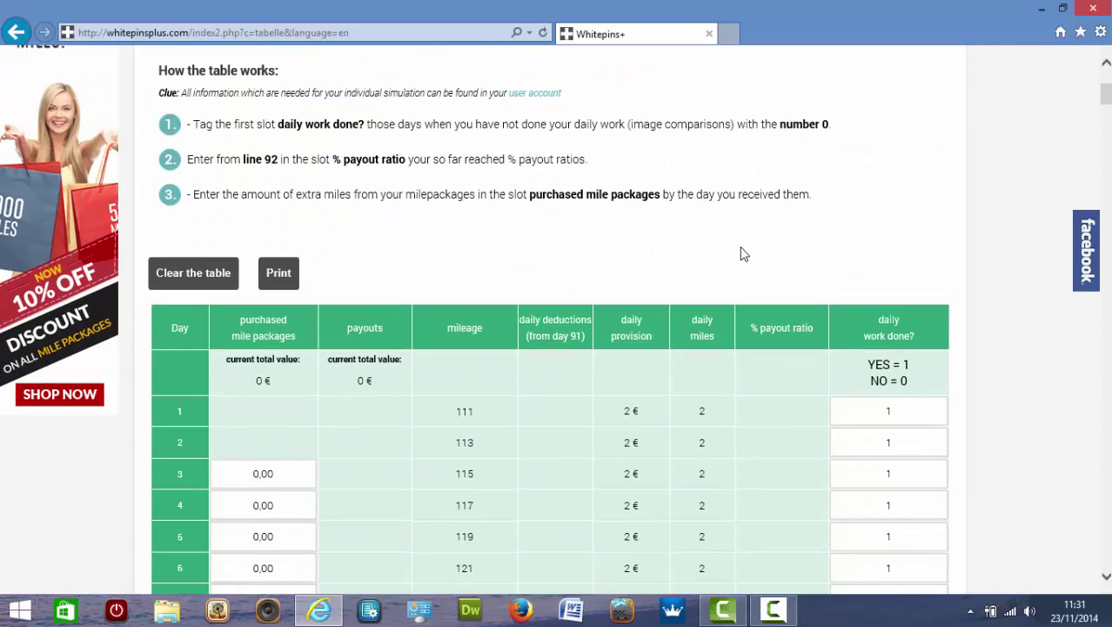
pyautogui.press('End')
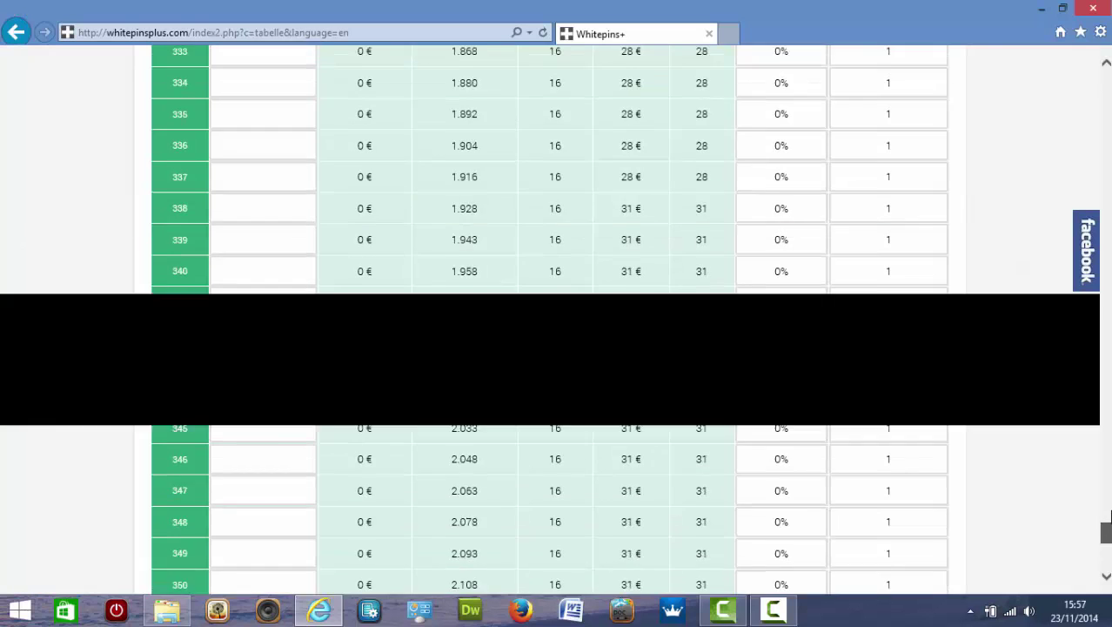
pyautogui.scroll(20, 1095, 391)
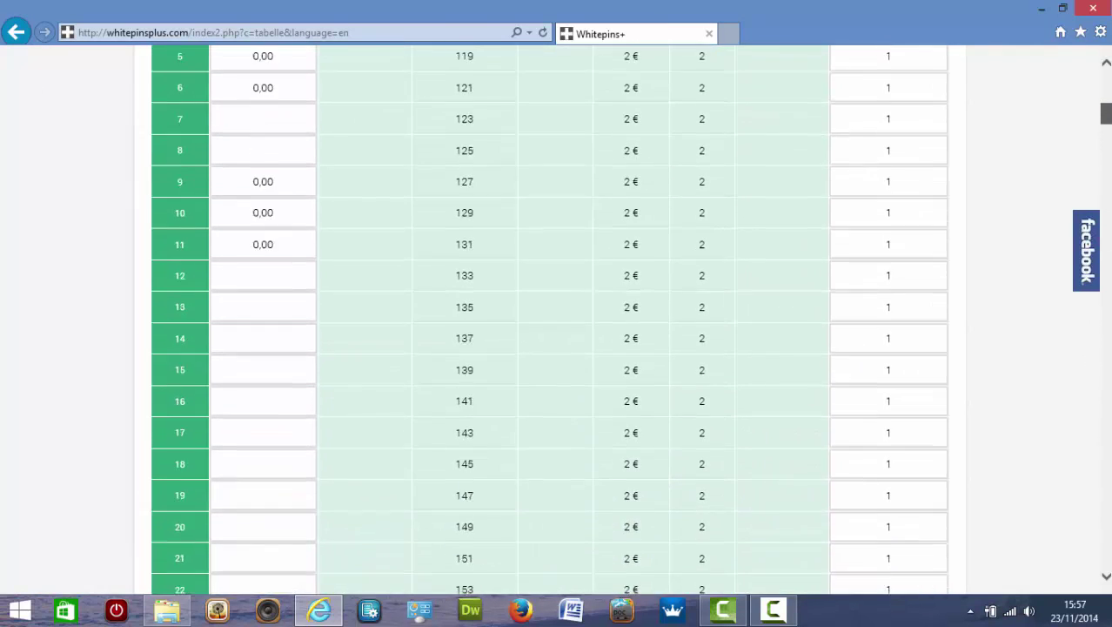
pyautogui.scroll(-3, 800, 259)
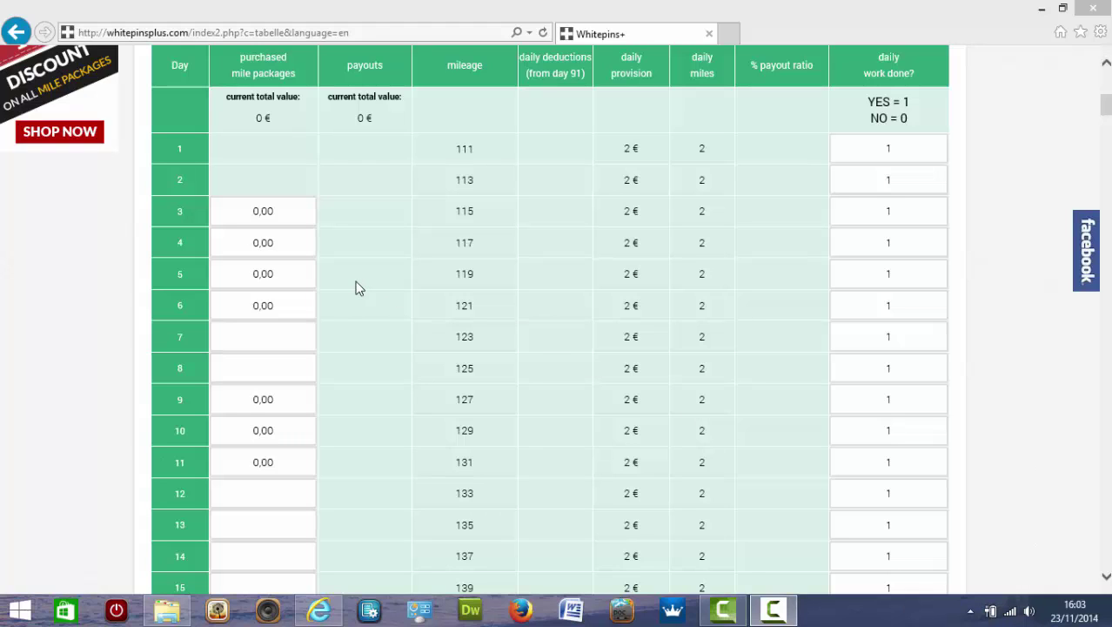
# Replace 0,00 with 150 purchased mile packages on days 6 and 10.
pyautogui.click(280, 302)
pyautogui.press('BackSpace')
pyautogui.press('BackSpace')
pyautogui.press('BackSpace')
pyautogui.press('BackSpace')
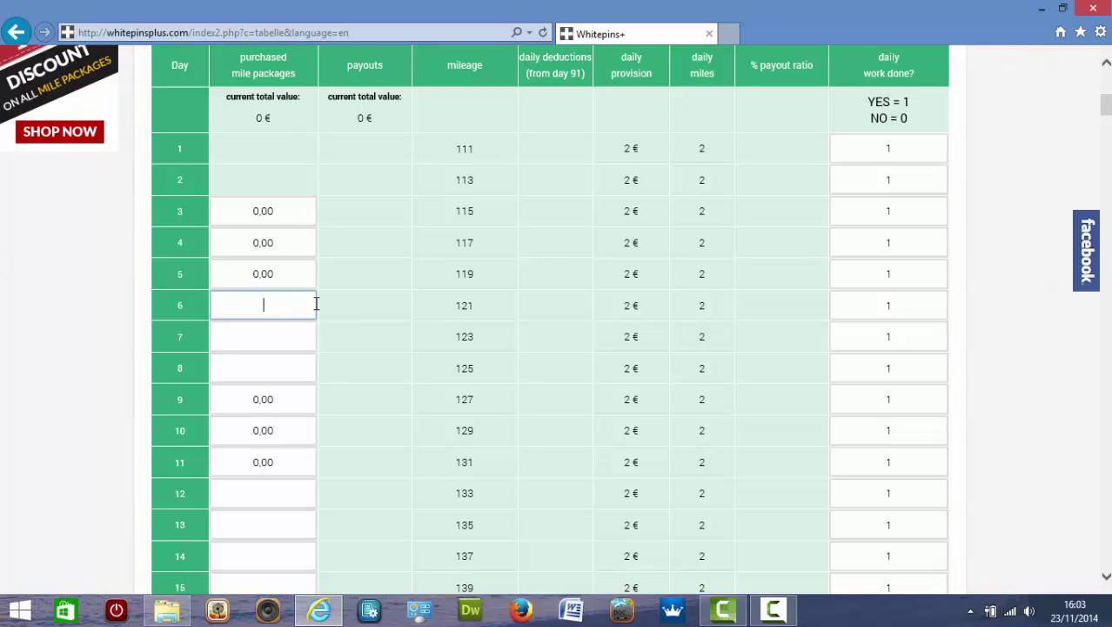
pyautogui.write('150')
pyautogui.click(282, 429)
pyautogui.press('BackSpace')
pyautogui.press('BackSpace')
pyautogui.press('BackSpace')
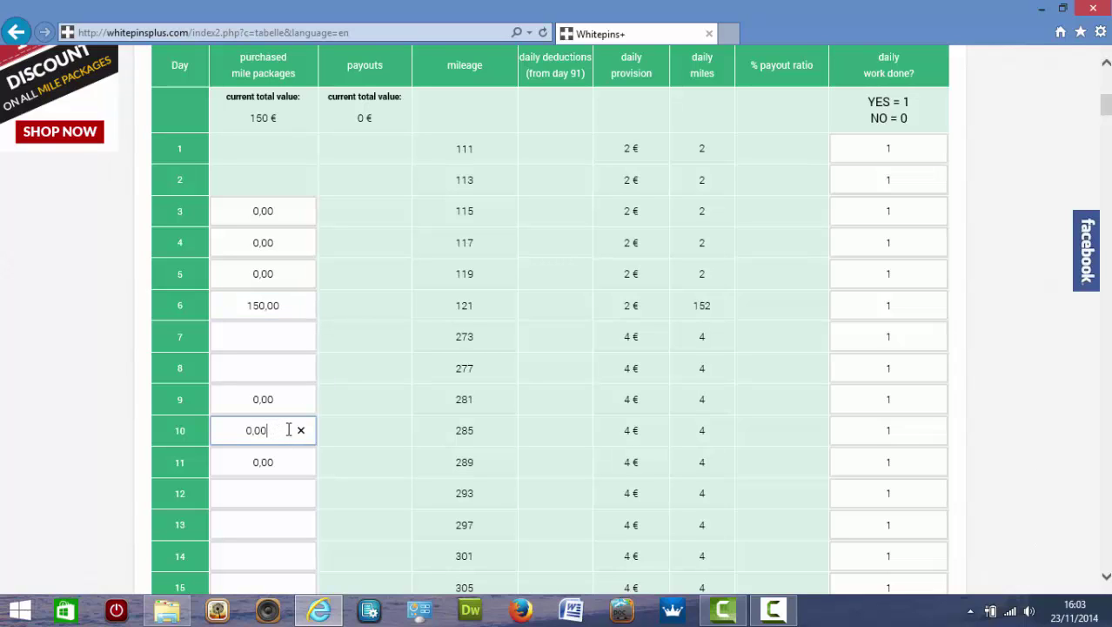
pyautogui.press('BackSpace')
pyautogui.write('150')
pyautogui.press('Tab')
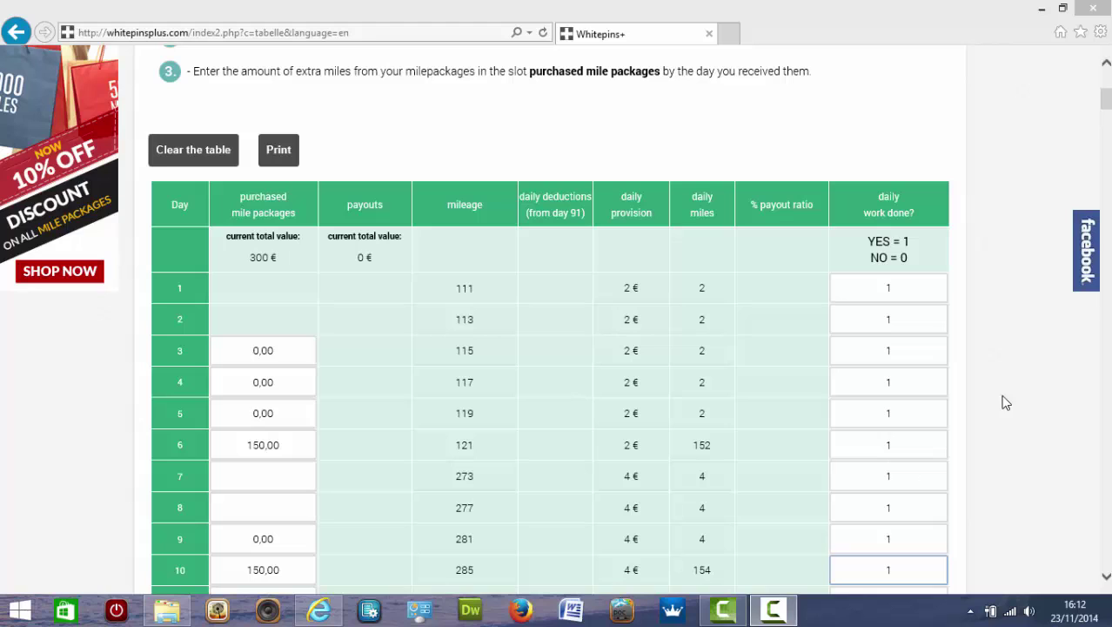
# Scroll through the recalculated simulation table down to day 365 and back up.
pyautogui.click(1108, 103)
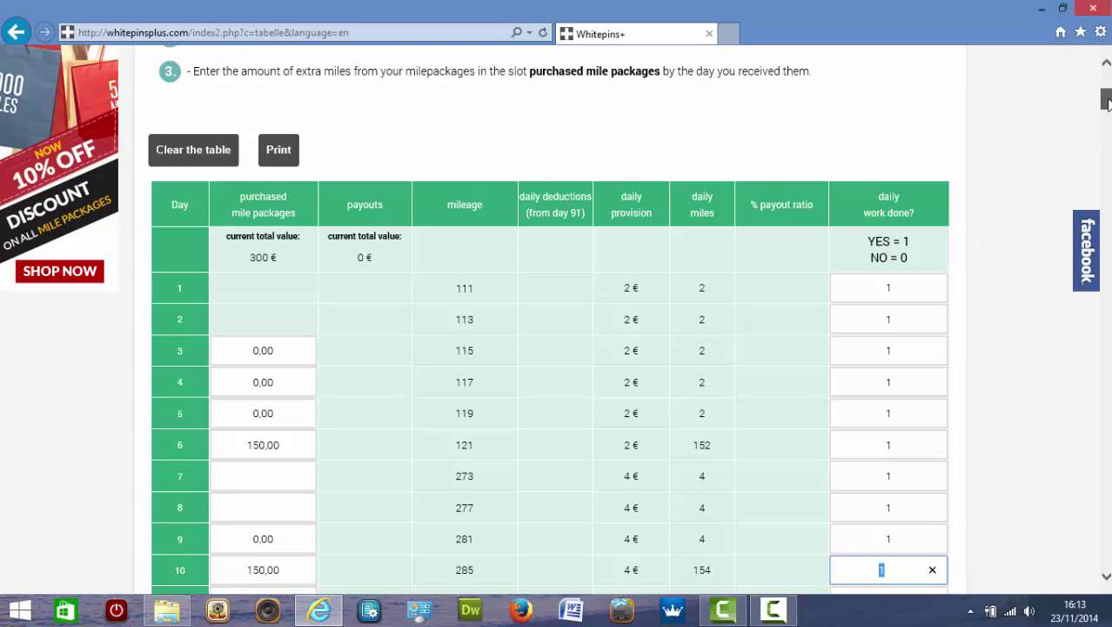
pyautogui.scroll(-1, 1108, 104)
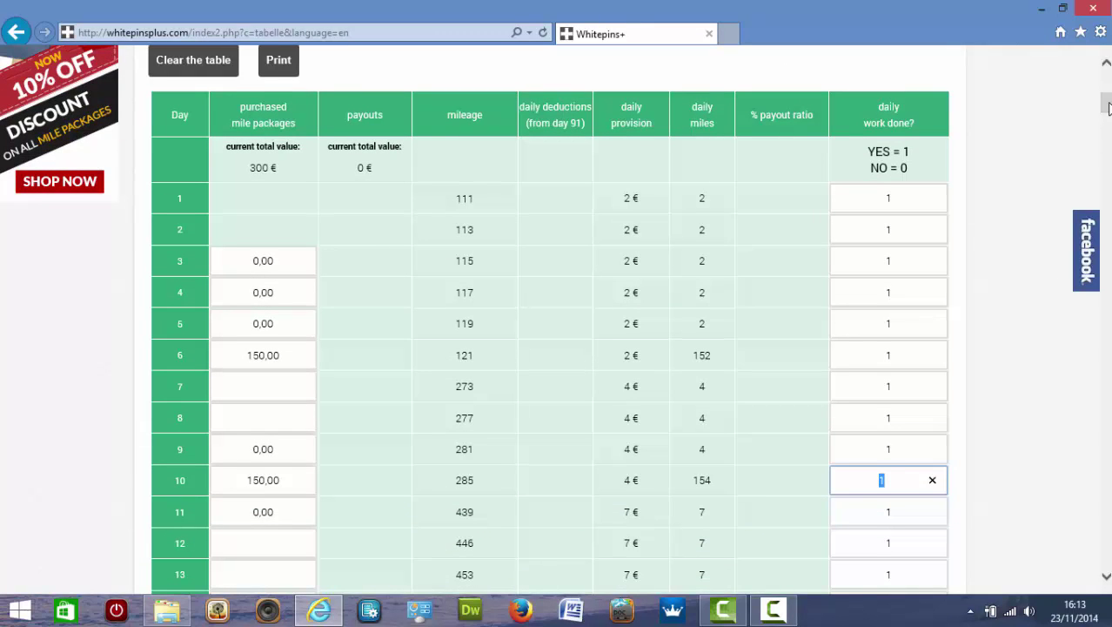
pyautogui.moveTo(1108, 104); pyautogui.dragTo(1108, 567)
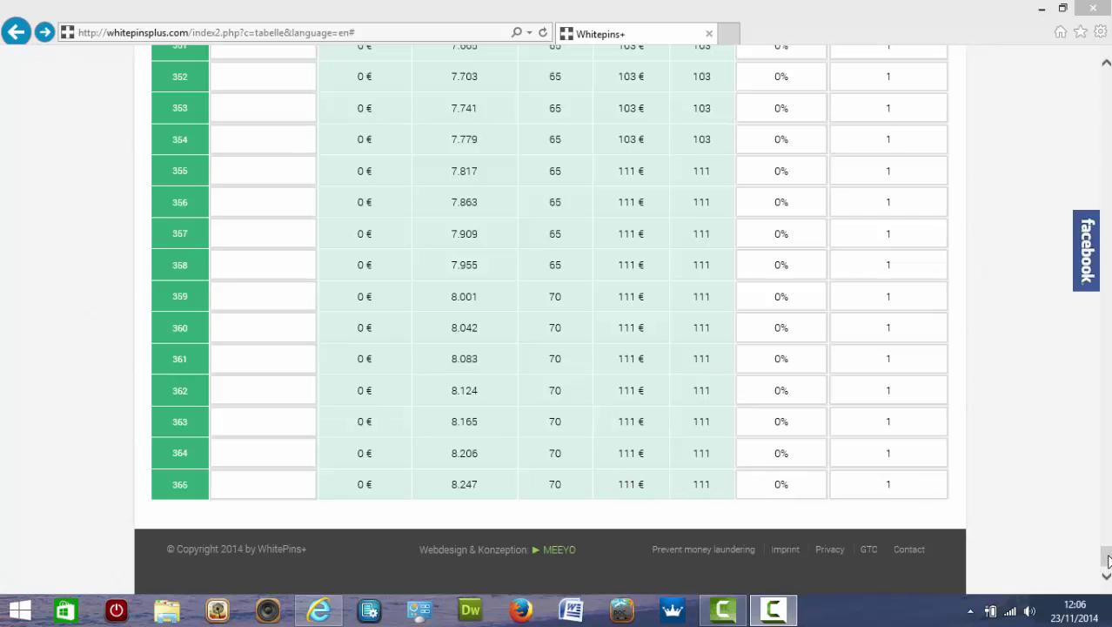
pyautogui.moveTo(1107, 558); pyautogui.dragTo(1108, 101)
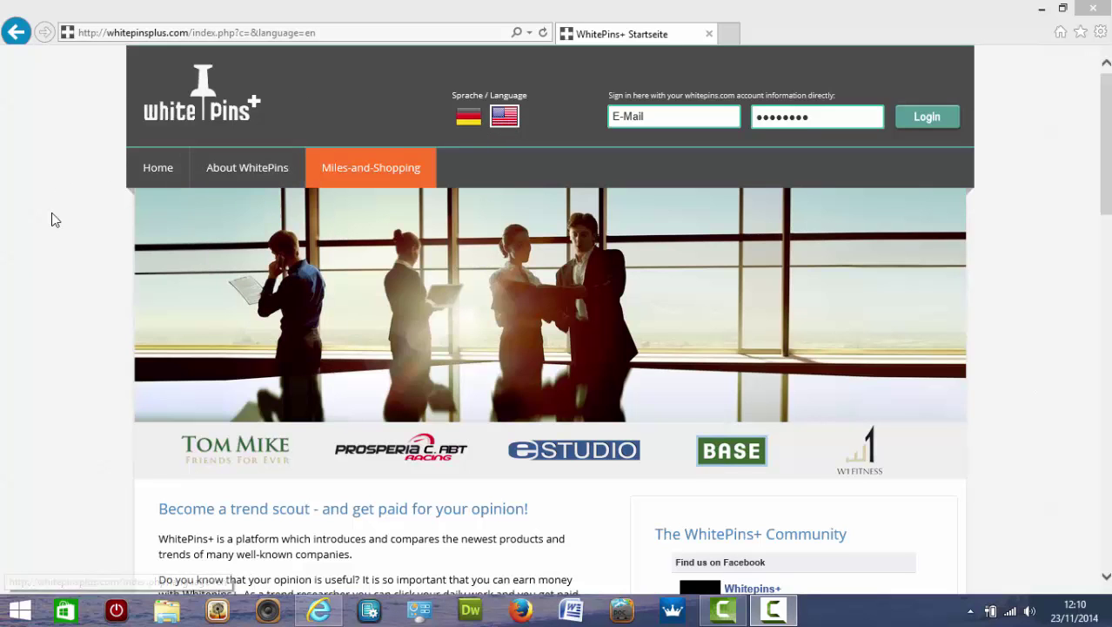
# Scroll down the home page and open the green 'Sign up for free' registration.
pyautogui.scroll(-1, 51, 213)
pyautogui.scroll(-2, 52, 219)
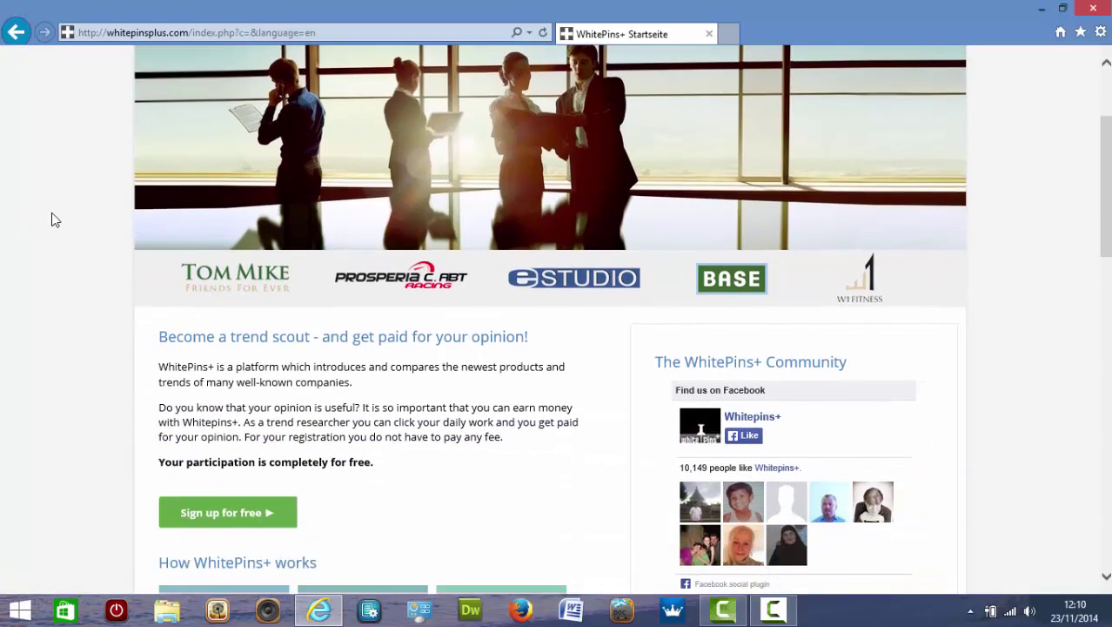
pyautogui.scroll(-1, 51, 220)
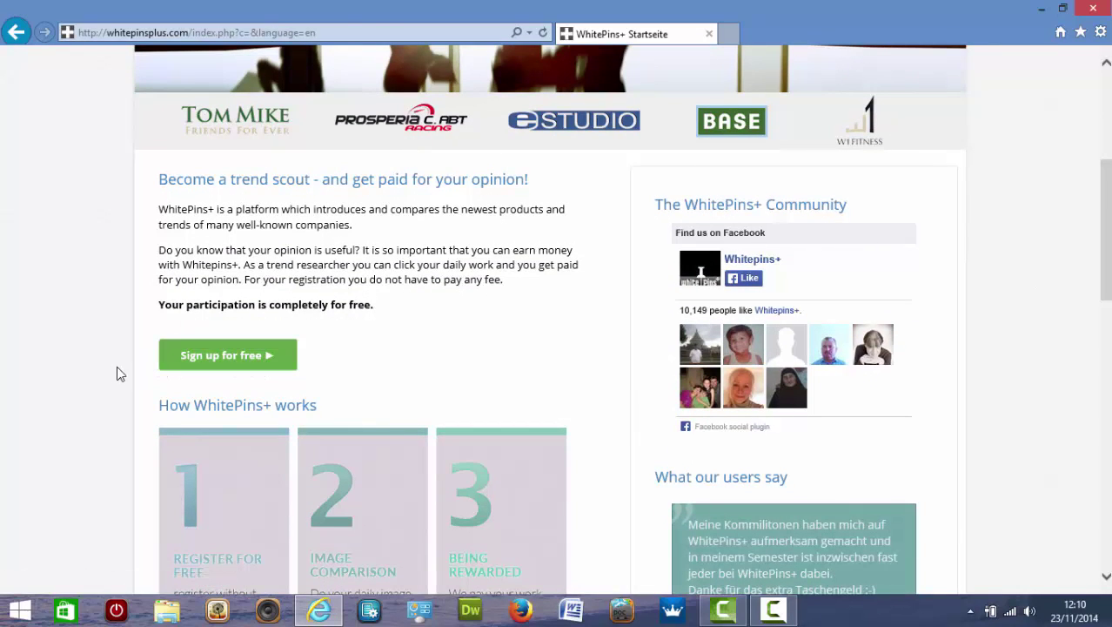
pyautogui.click(233, 364)
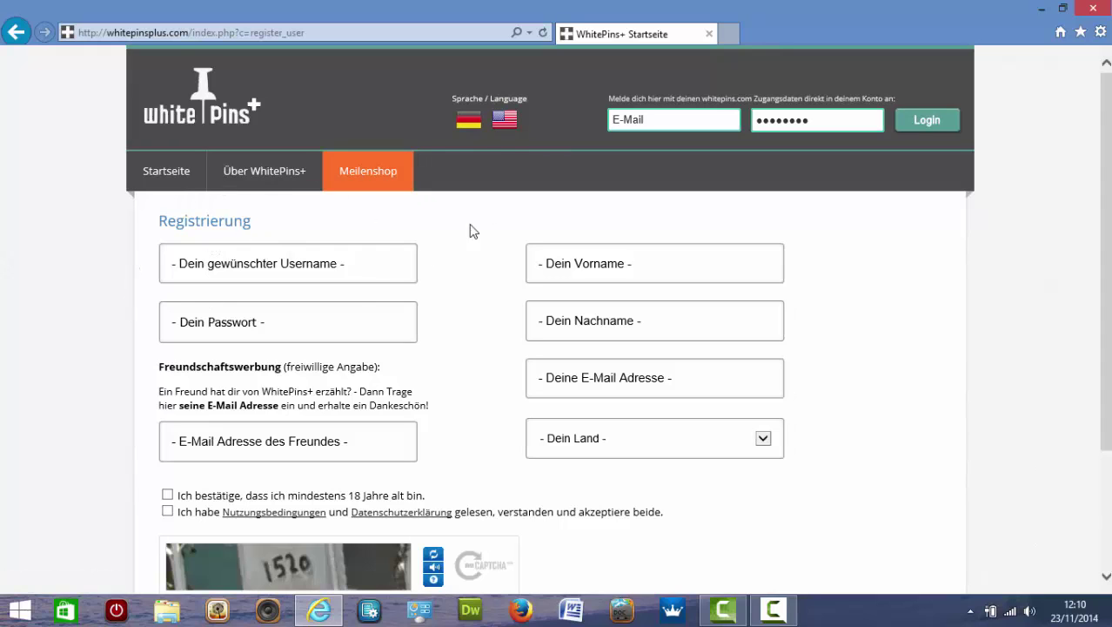
# Switch the registration form to English with the US flag and focus the username field.
pyautogui.click(507, 124)
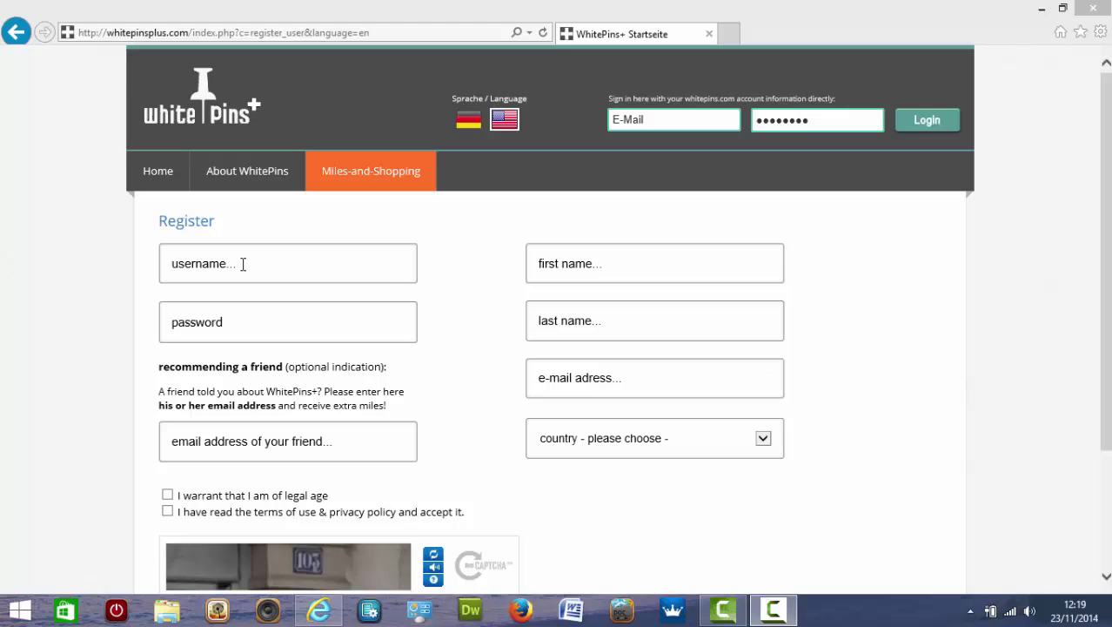
pyautogui.click(243, 265)
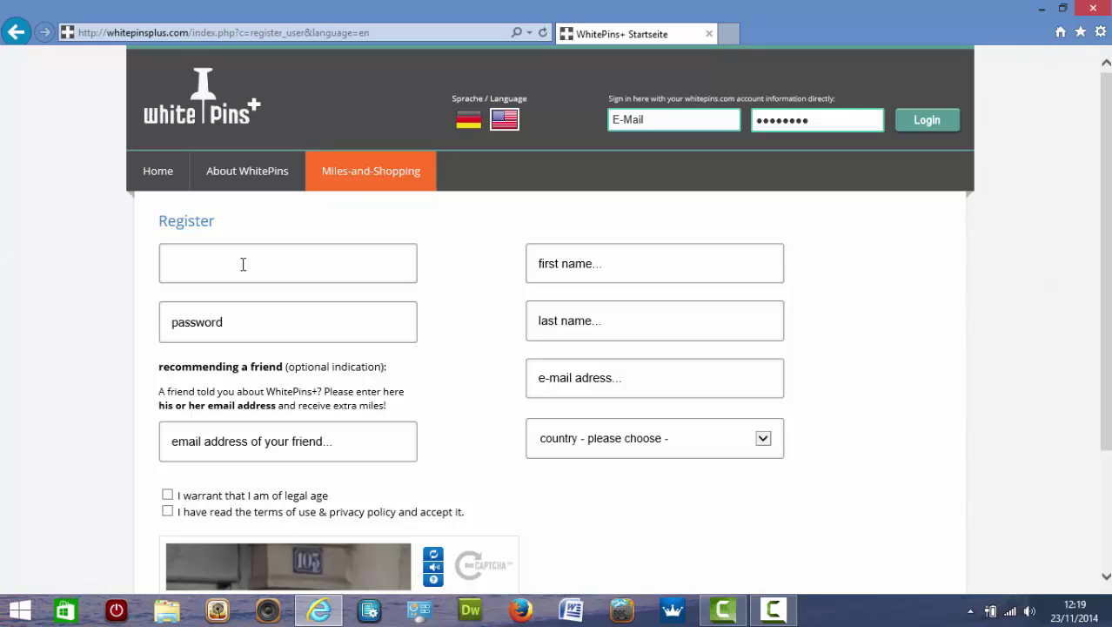
# Enter 'Admin' as the username and move to the password field.
pyautogui.write('Admin')
pyautogui.click(240, 323)
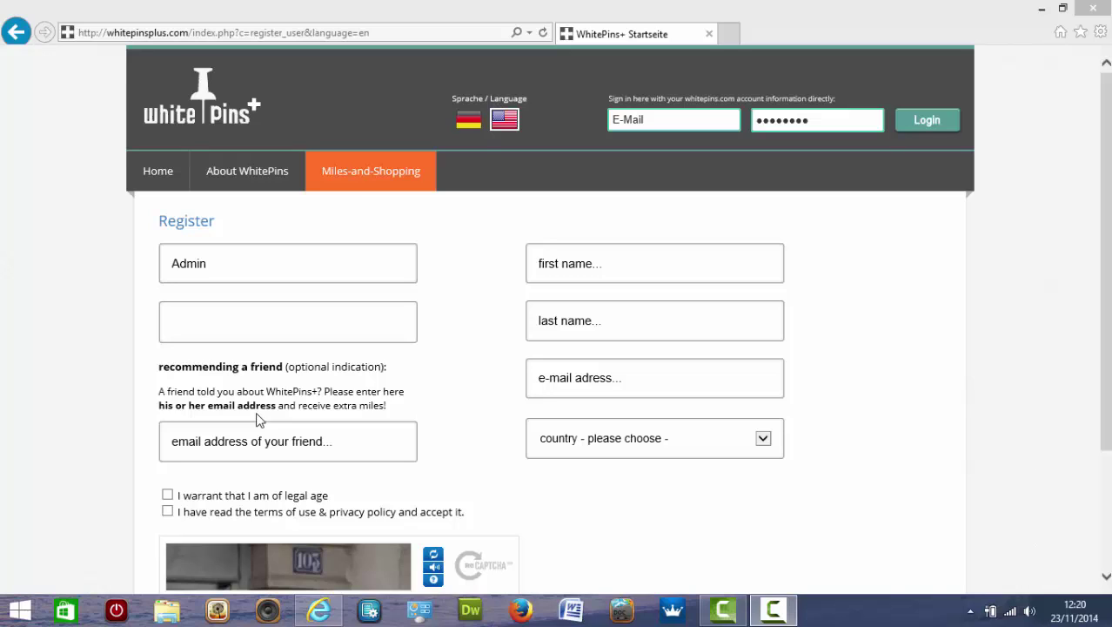
# Enter the friend's e-mail address in the recommending-a-friend field.
pyautogui.click(353, 441)
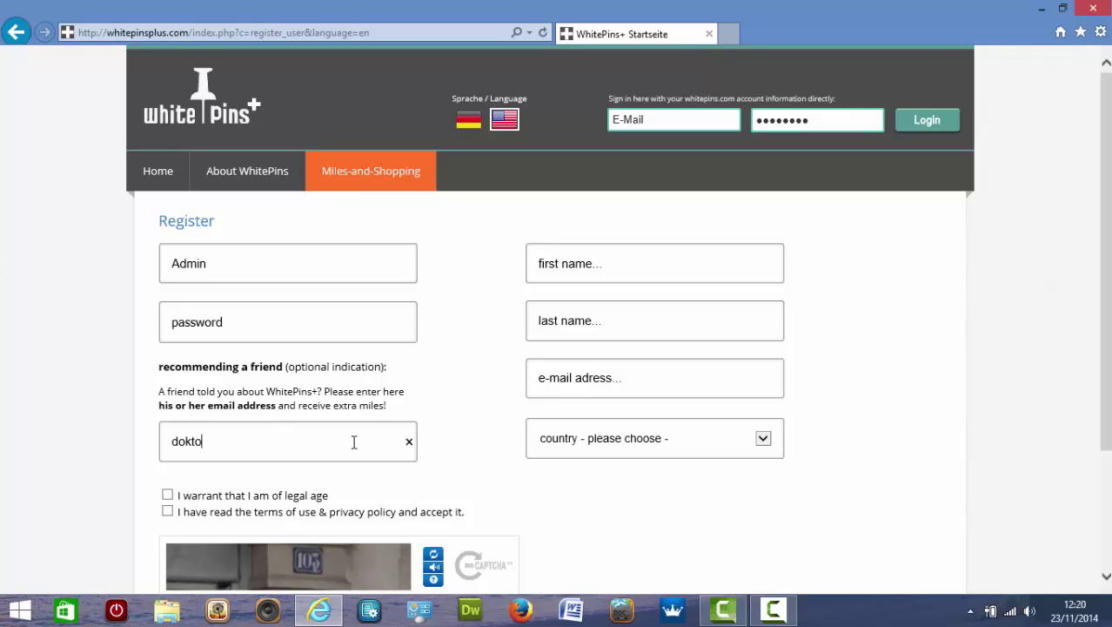
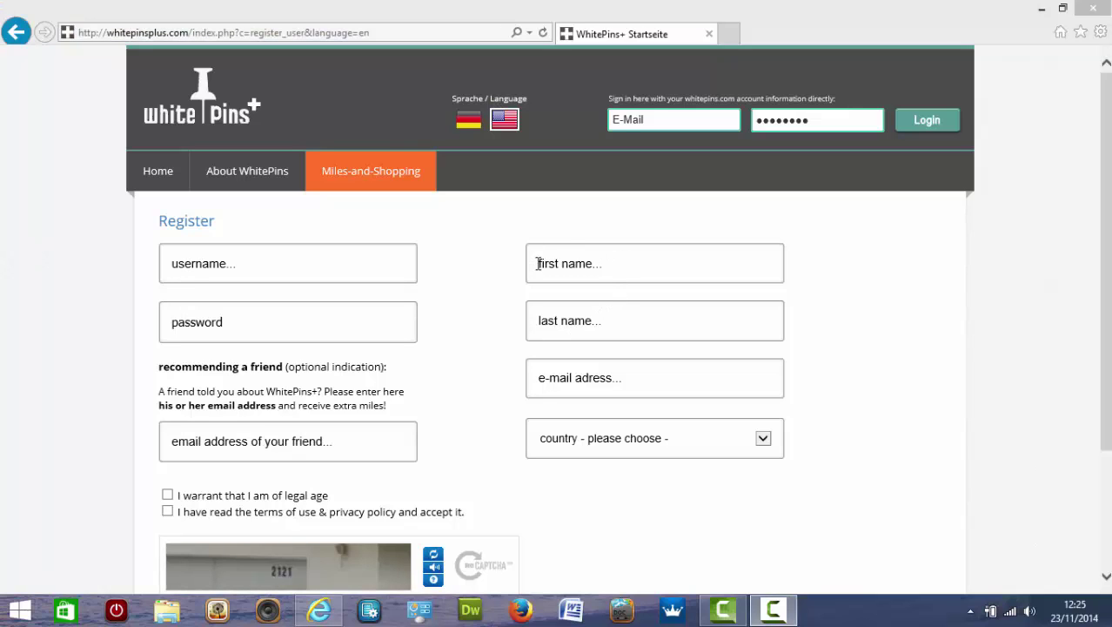
# Enter the user's first name, last name and e-mail address in their fields.
pyautogui.click(608, 264)
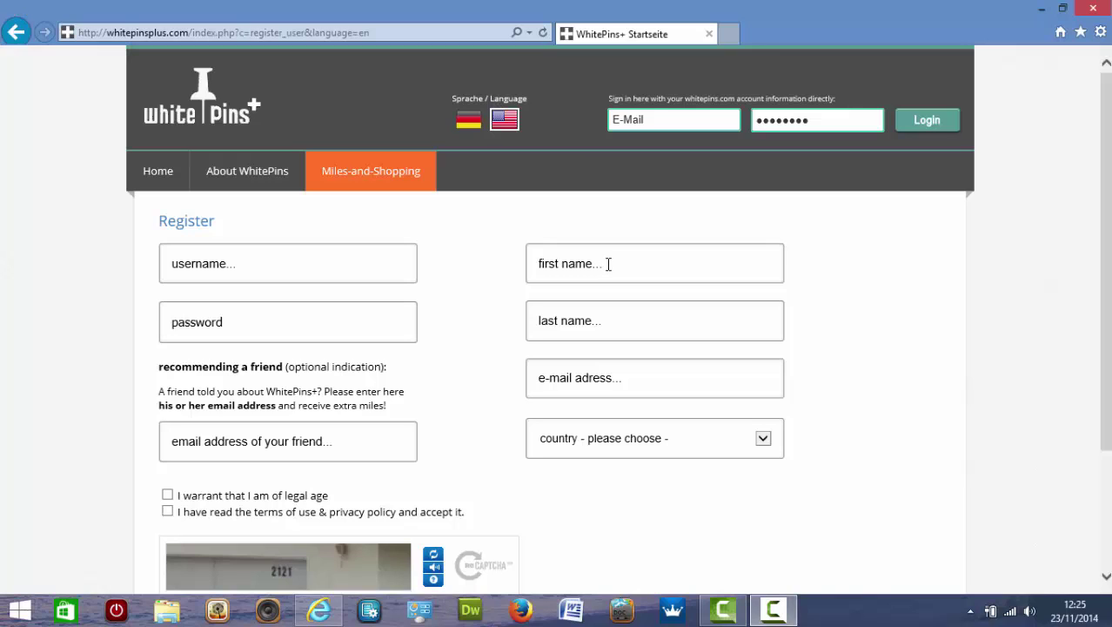
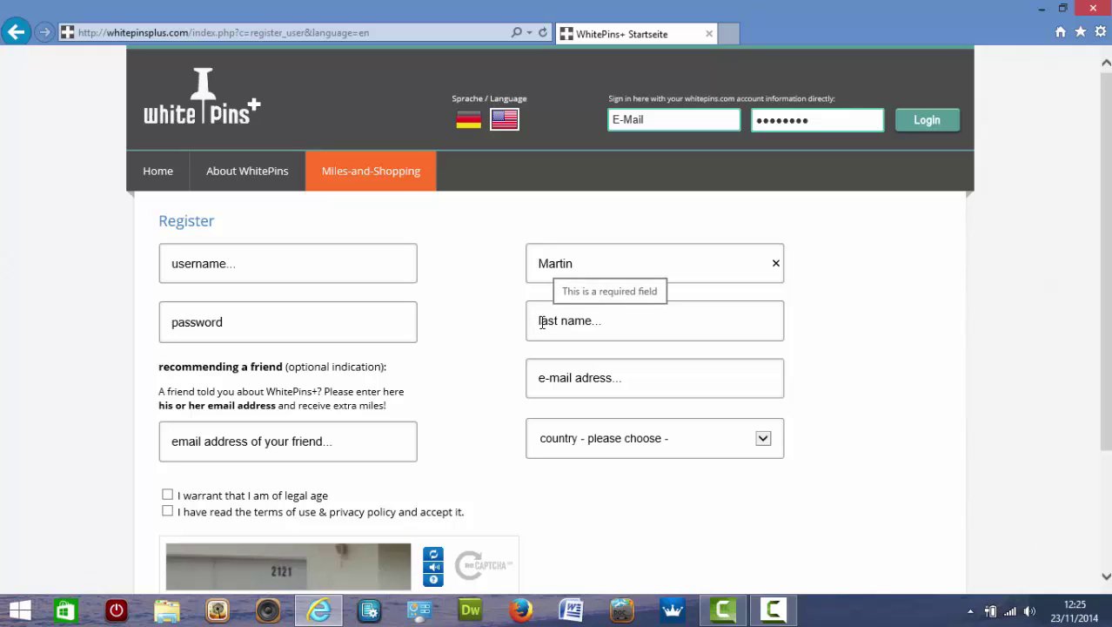
pyautogui.click(606, 321)
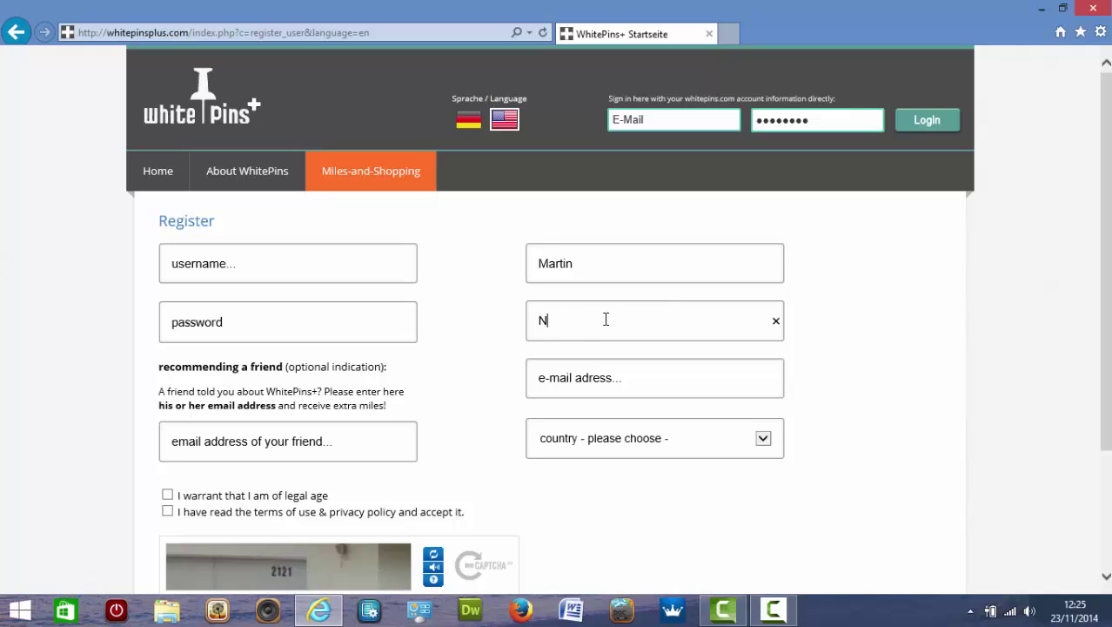
pyautogui.click(626, 376)
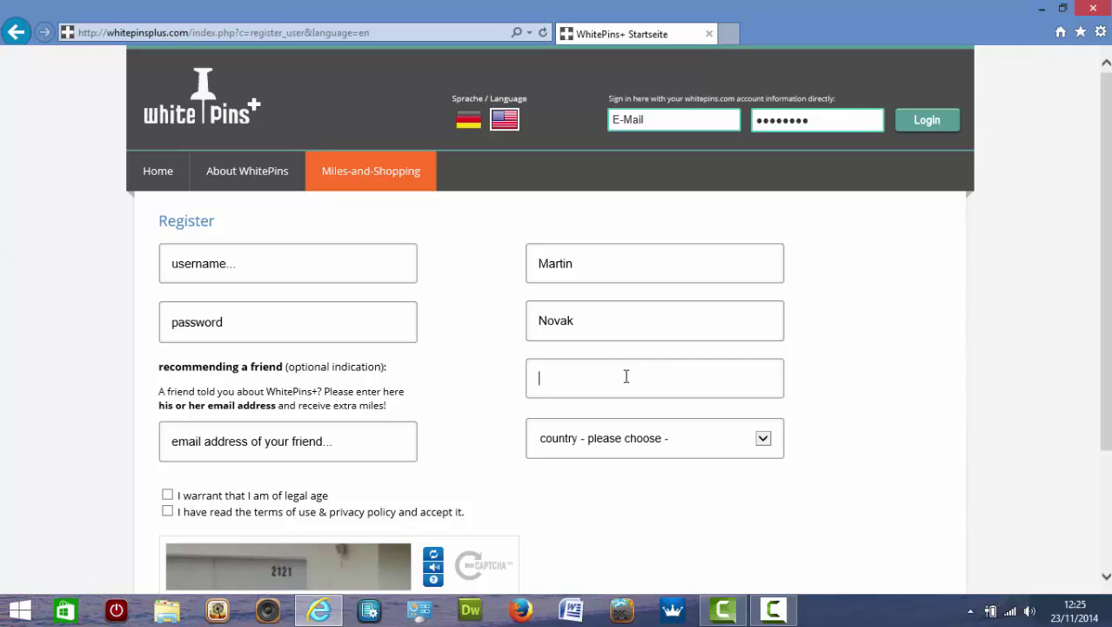
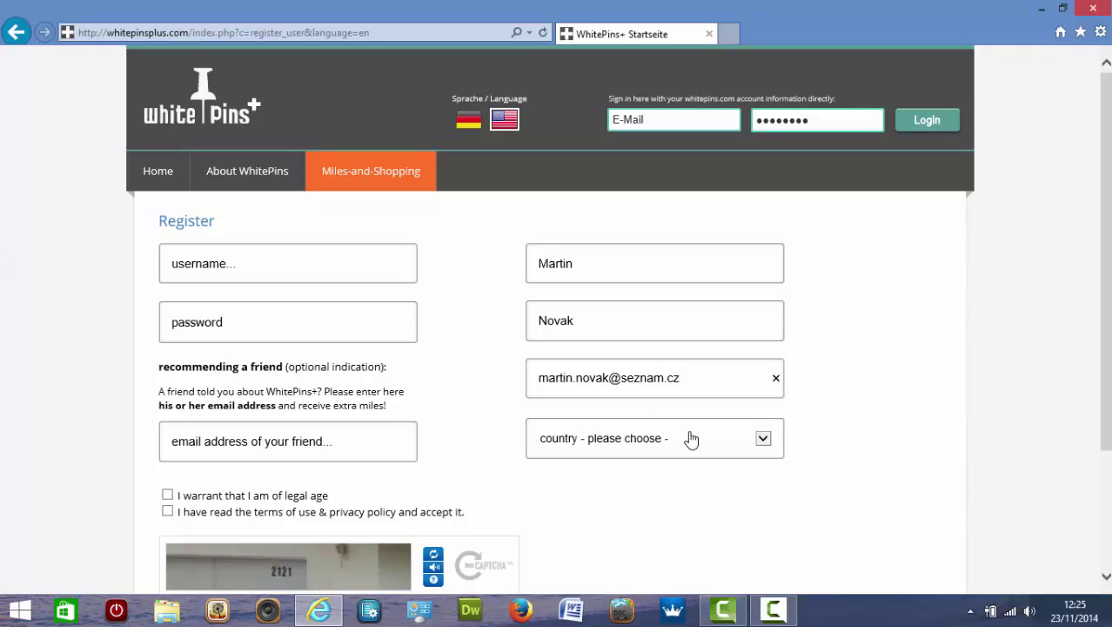
# Select Czech Republic from the country dropdown list.
pyautogui.click(764, 442)
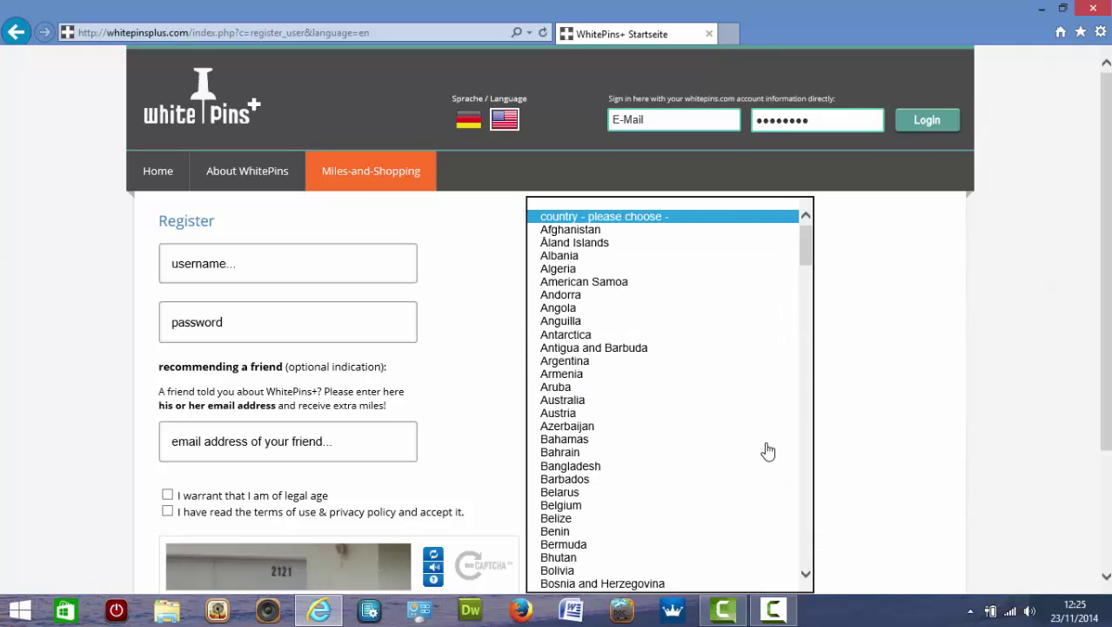
pyautogui.scroll(-3, 731, 448)
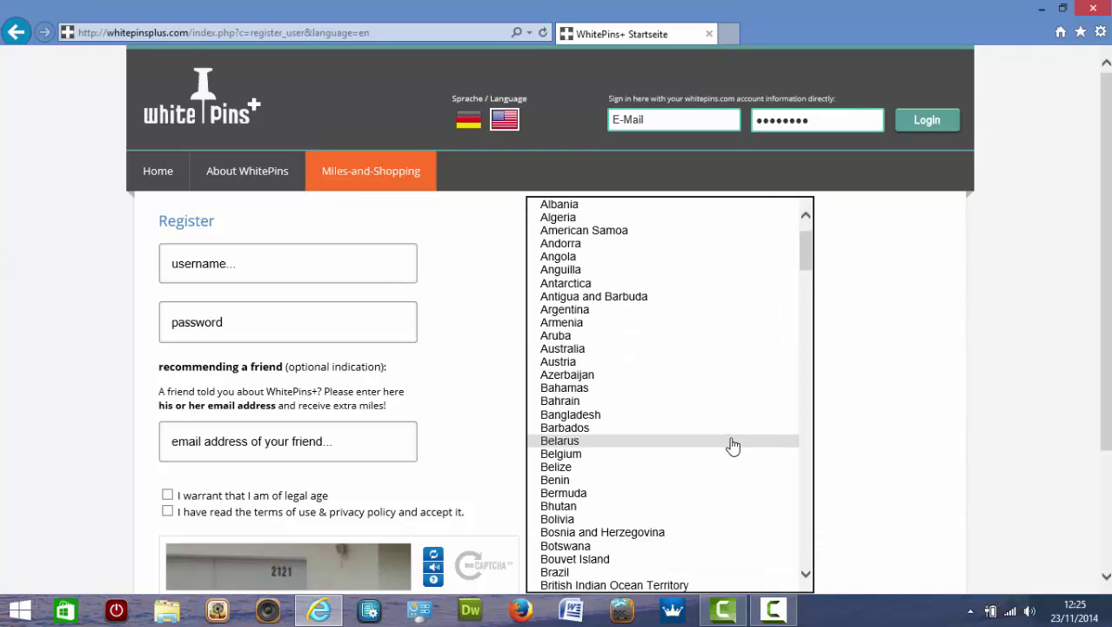
pyautogui.scroll(-5, 732, 448)
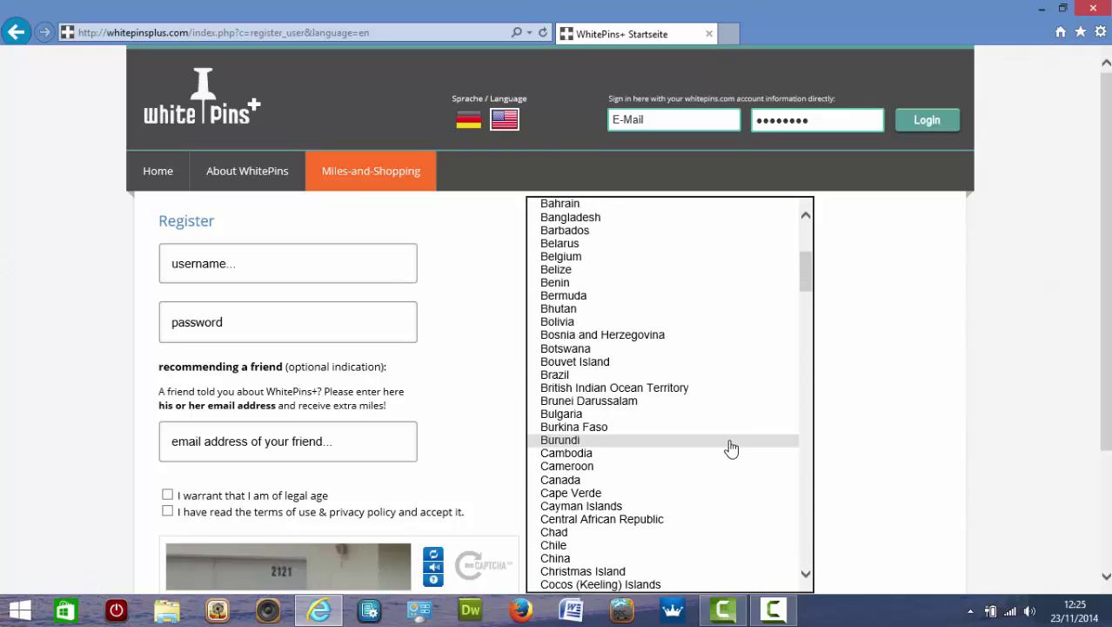
pyautogui.scroll(-3, 731, 449)
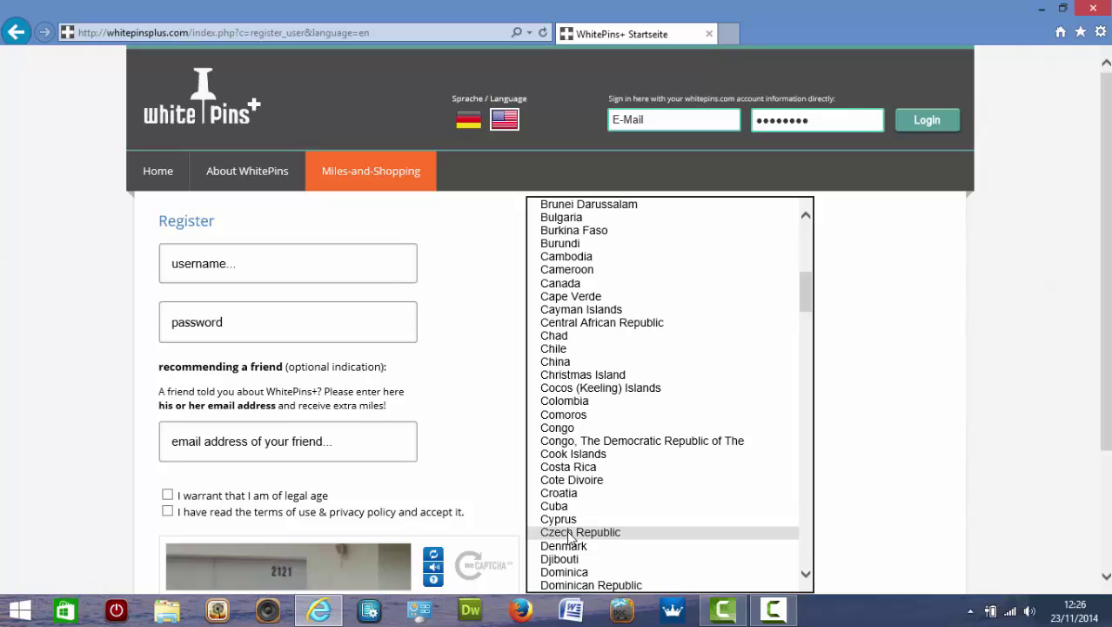
pyautogui.click(570, 533)
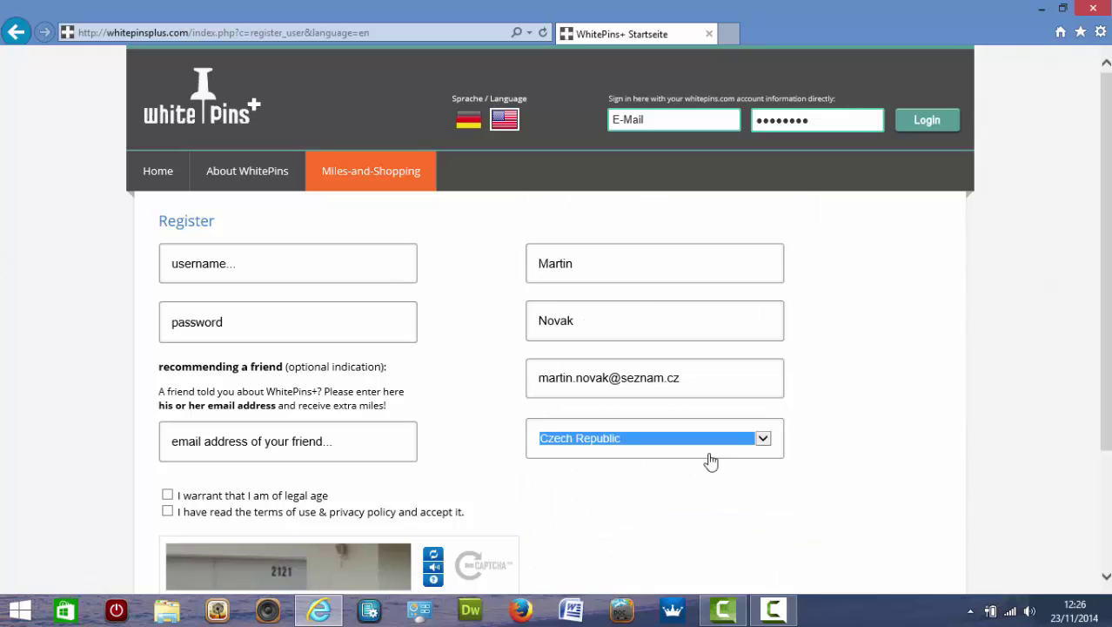
pyautogui.click(765, 439)
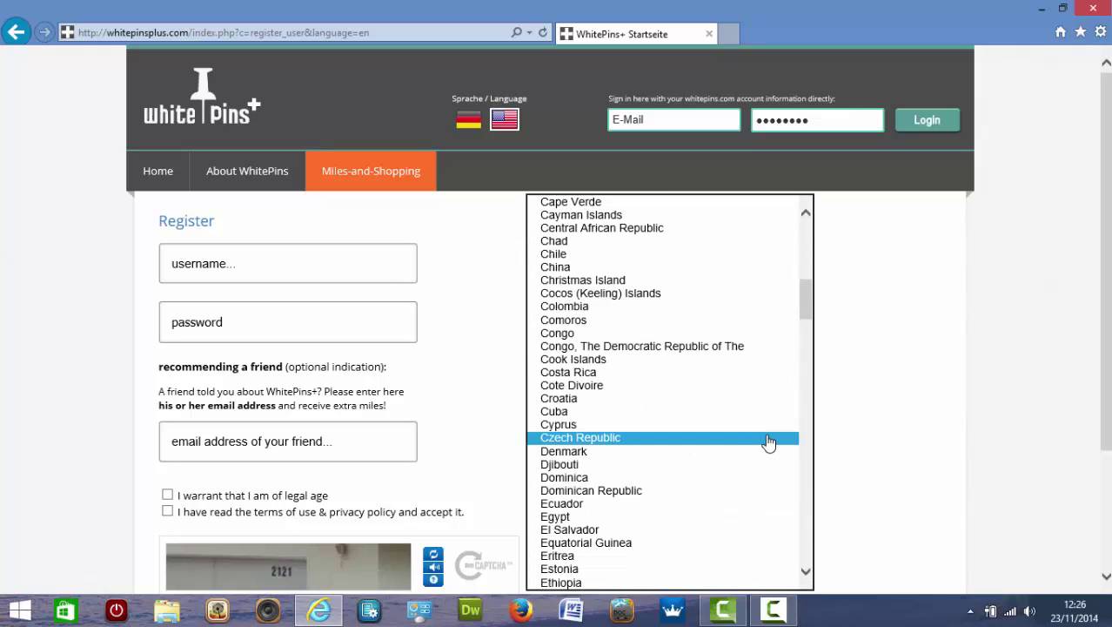
pyautogui.moveTo(805, 300); pyautogui.dragTo(802, 493)
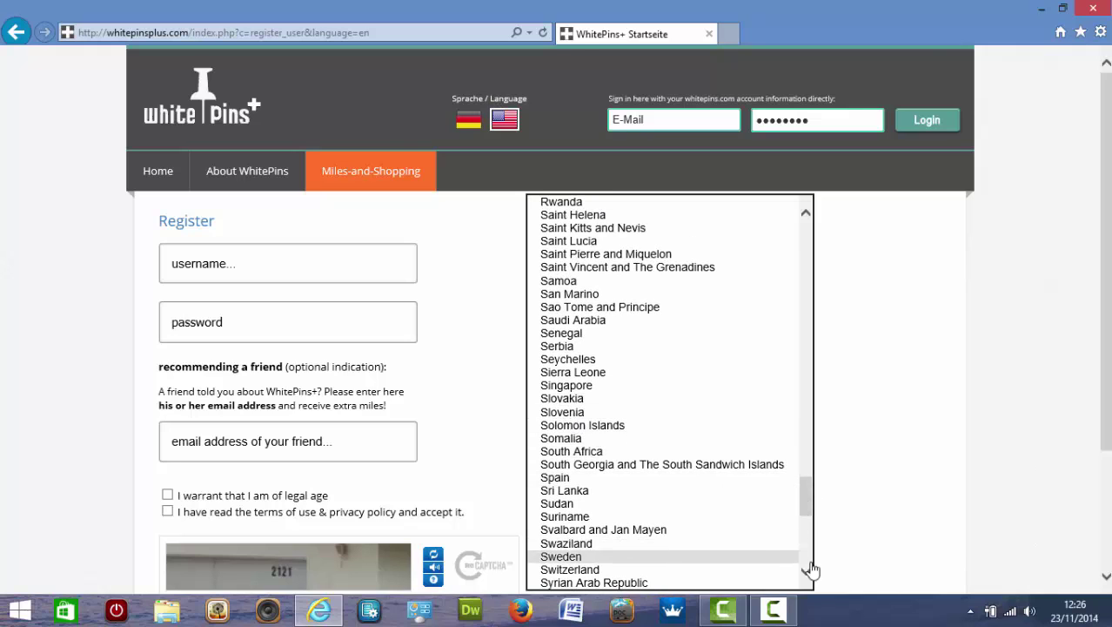
pyautogui.moveTo(807, 496); pyautogui.dragTo(806, 301)
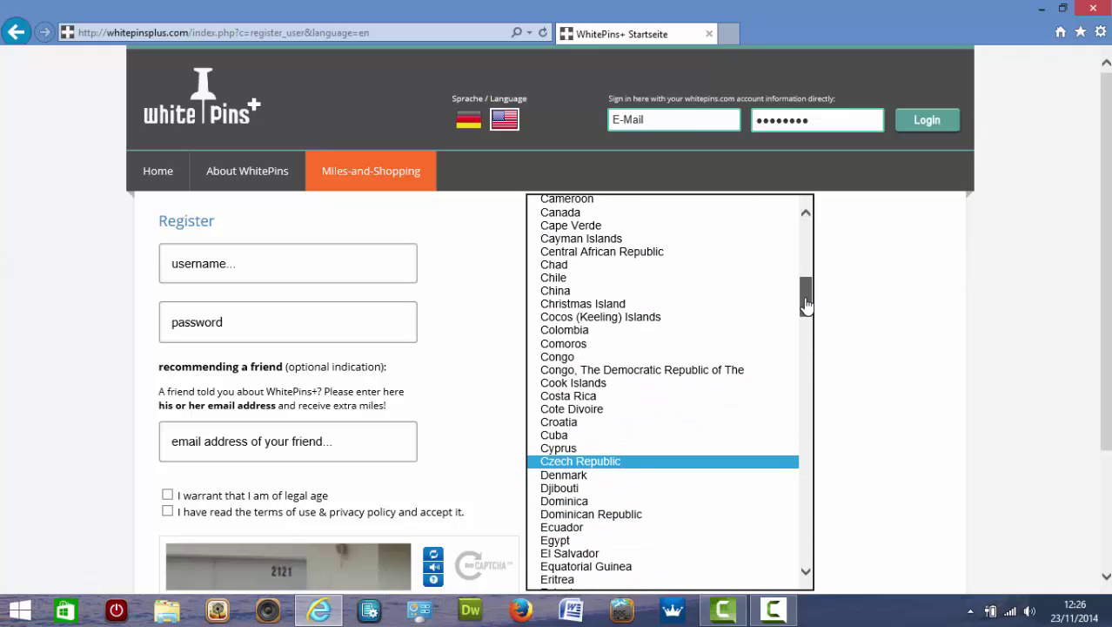
pyautogui.click(594, 461)
pyautogui.click(594, 465)
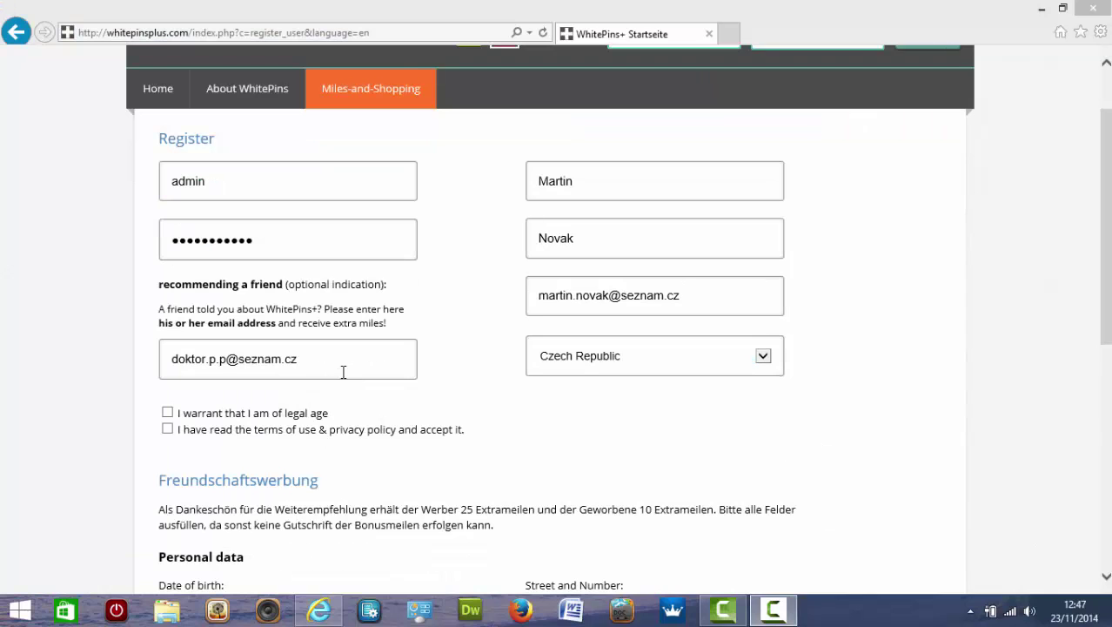
# Tick the legal-age and terms-of-use checkboxes, then scroll to the personal data section.
pyautogui.click(167, 412)
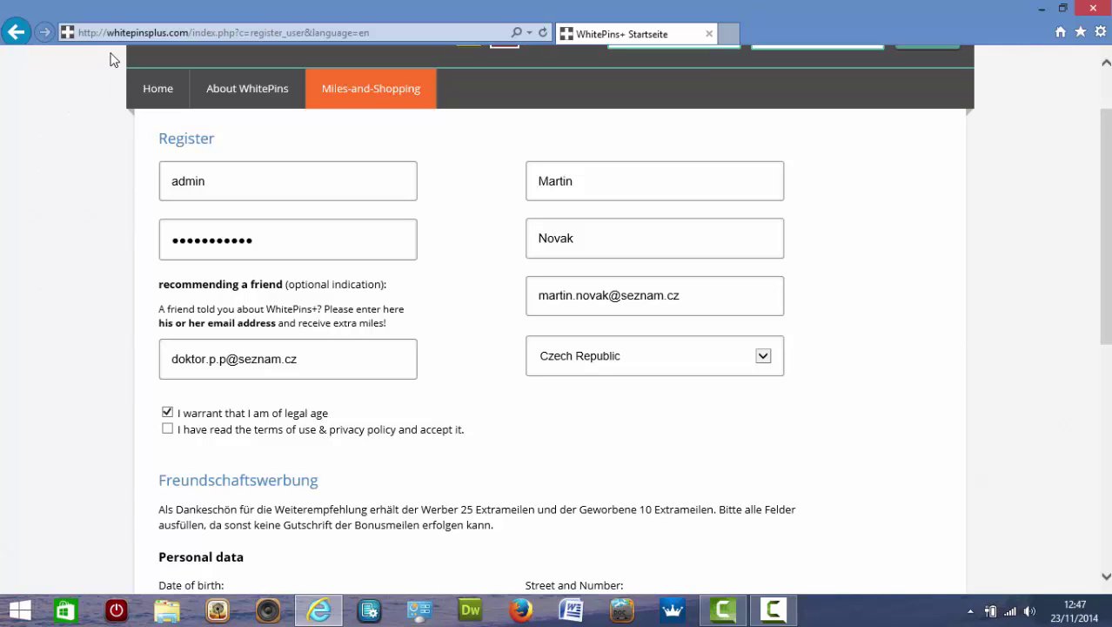
pyautogui.click(168, 430)
pyautogui.click(84, 416)
pyautogui.scroll(-3, 85, 418)
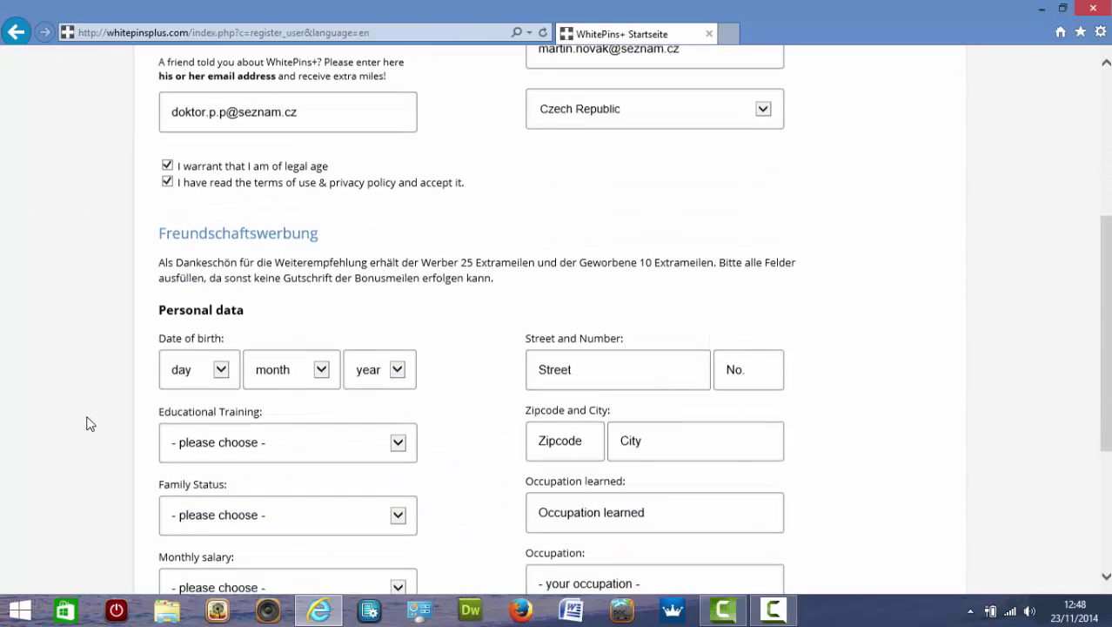
# Scroll down until the Personal data date-of-birth fields and the captcha box are visible.
pyautogui.scroll(-2, 86, 423)
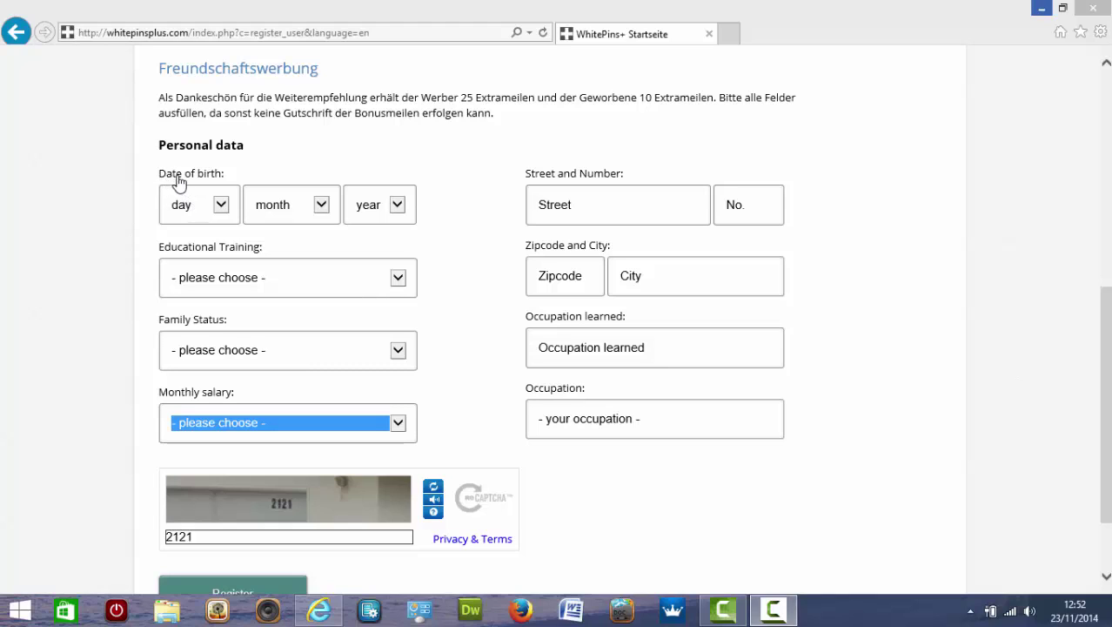
# Pick day 11, month june and year 1984 in the Date of birth dropdowns.
pyautogui.click(218, 209)
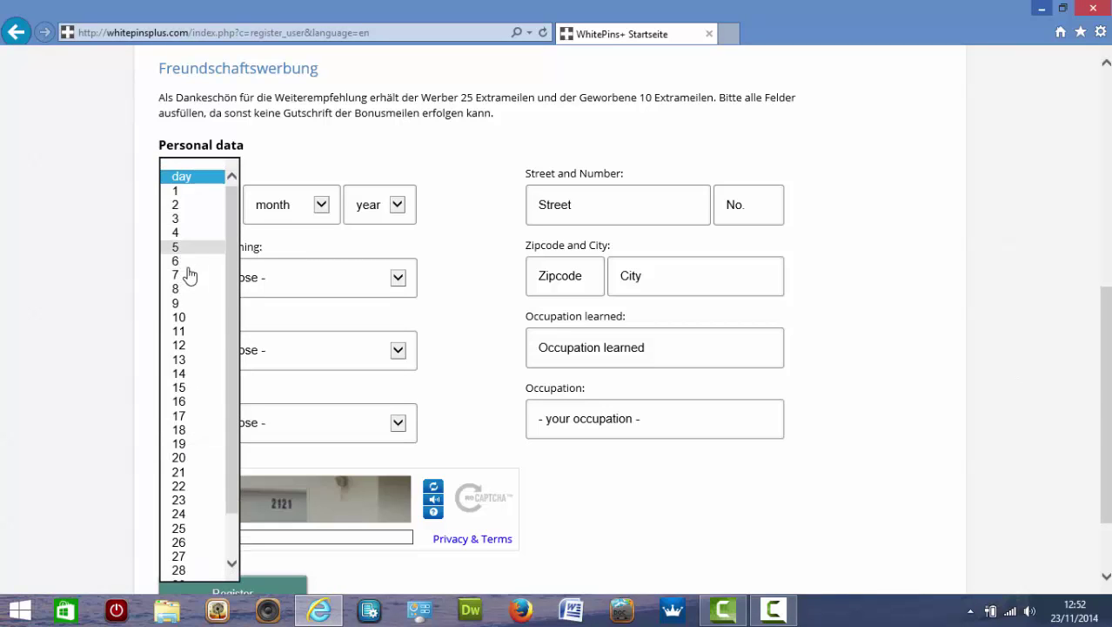
pyautogui.click(191, 332)
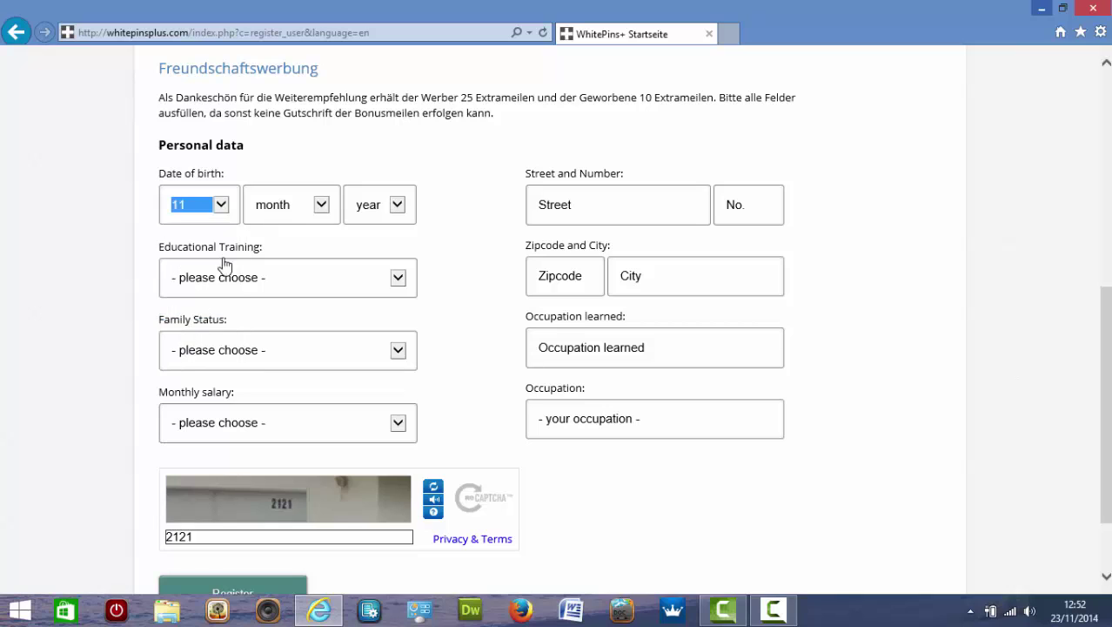
pyautogui.click(319, 207)
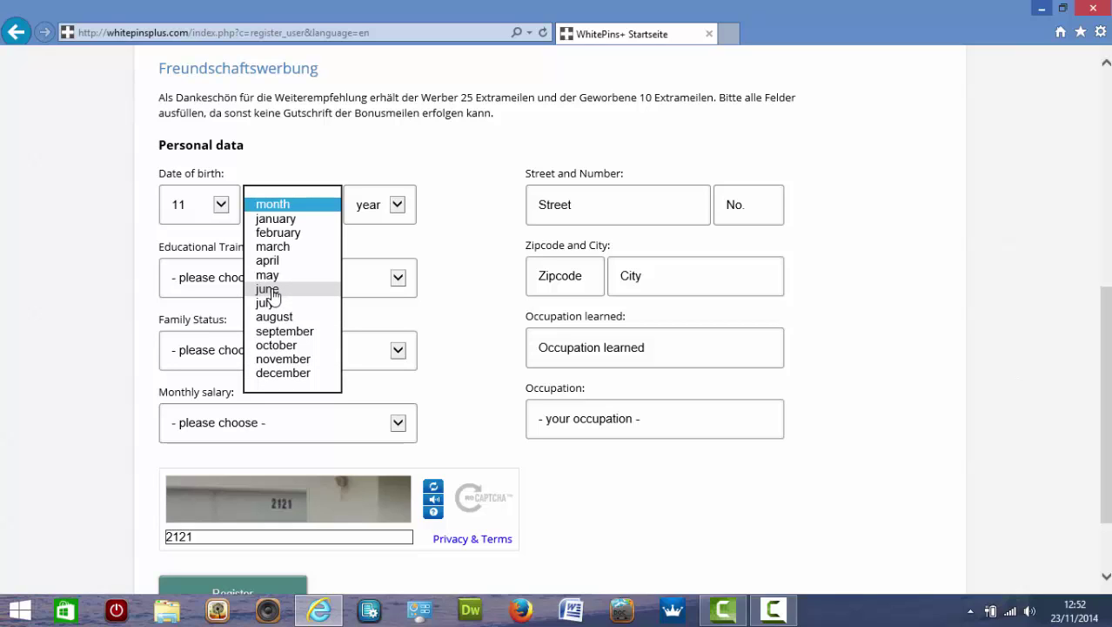
pyautogui.click(270, 291)
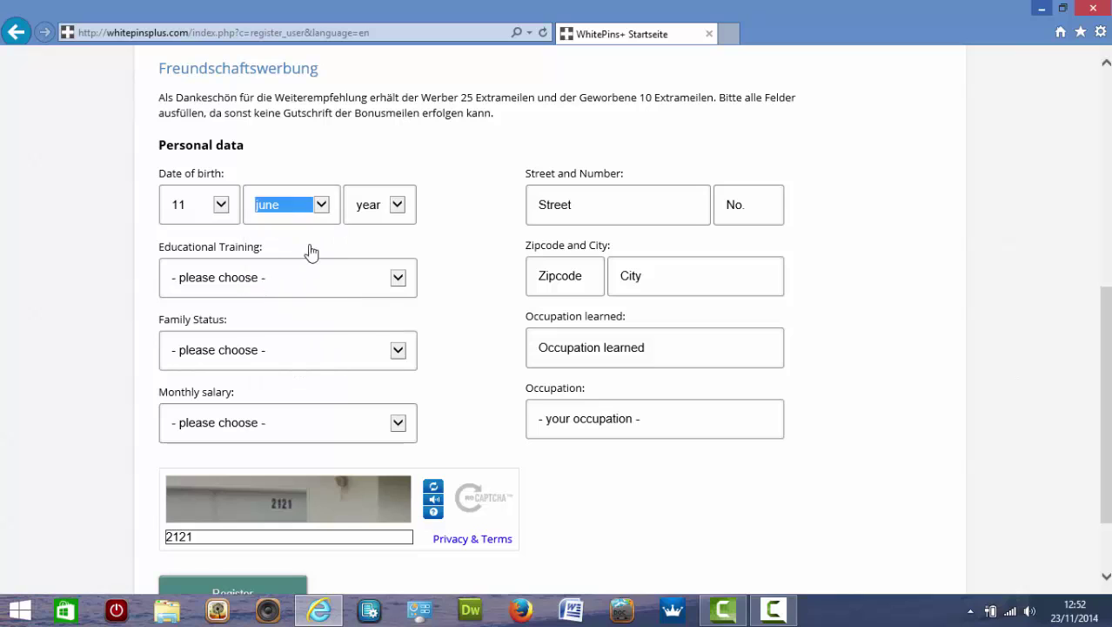
pyautogui.click(402, 214)
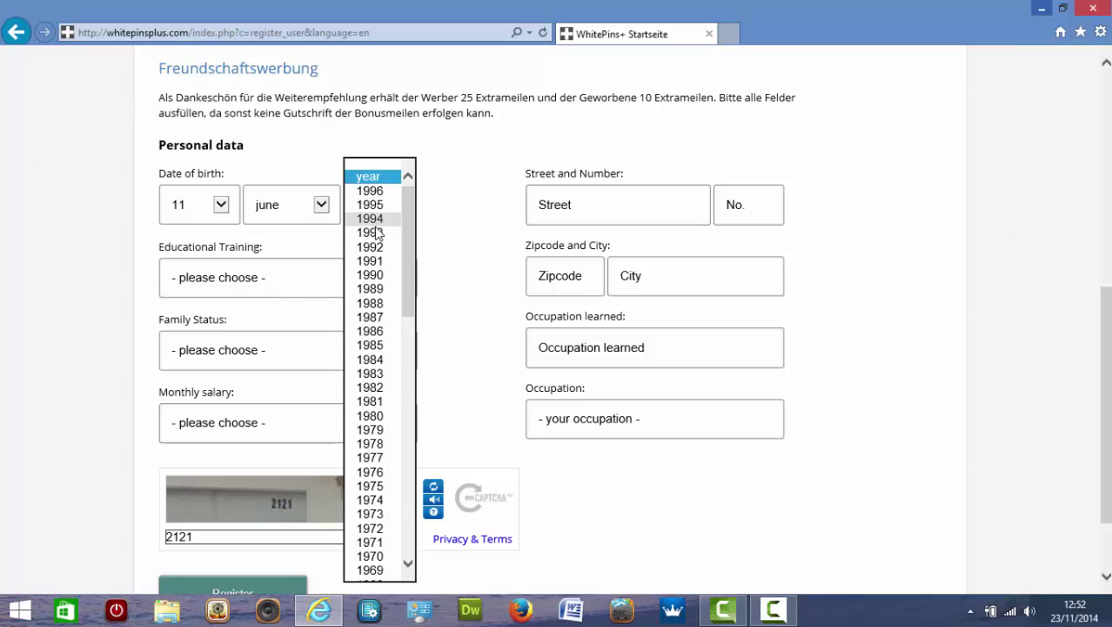
pyautogui.click(370, 359)
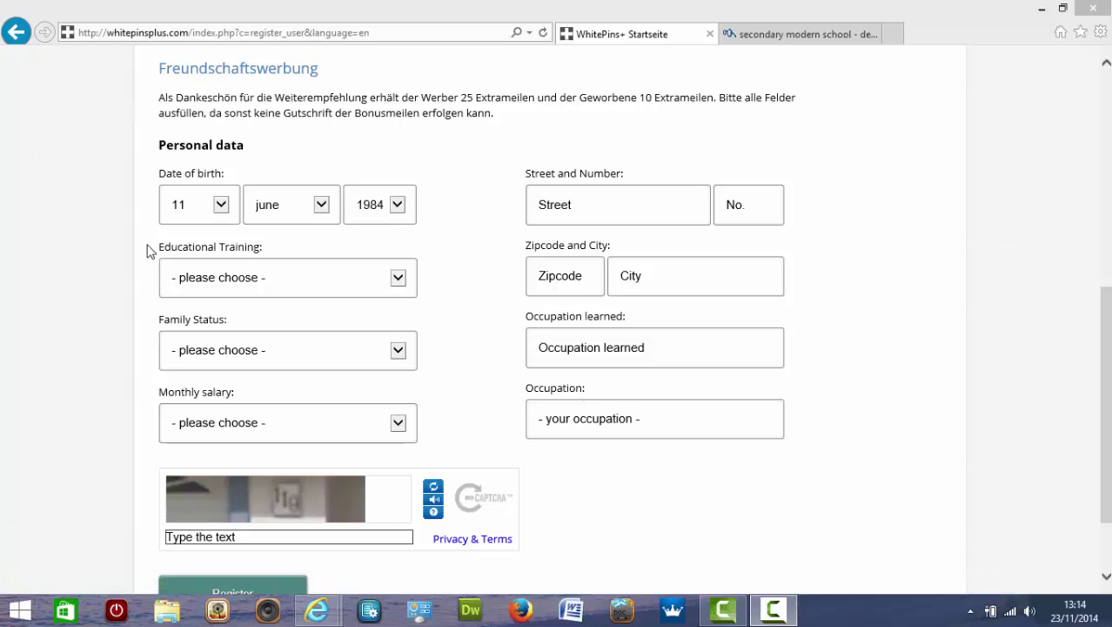
# Leave Educational Training unchosen and choose single as the Family Status.
pyautogui.click(398, 279)
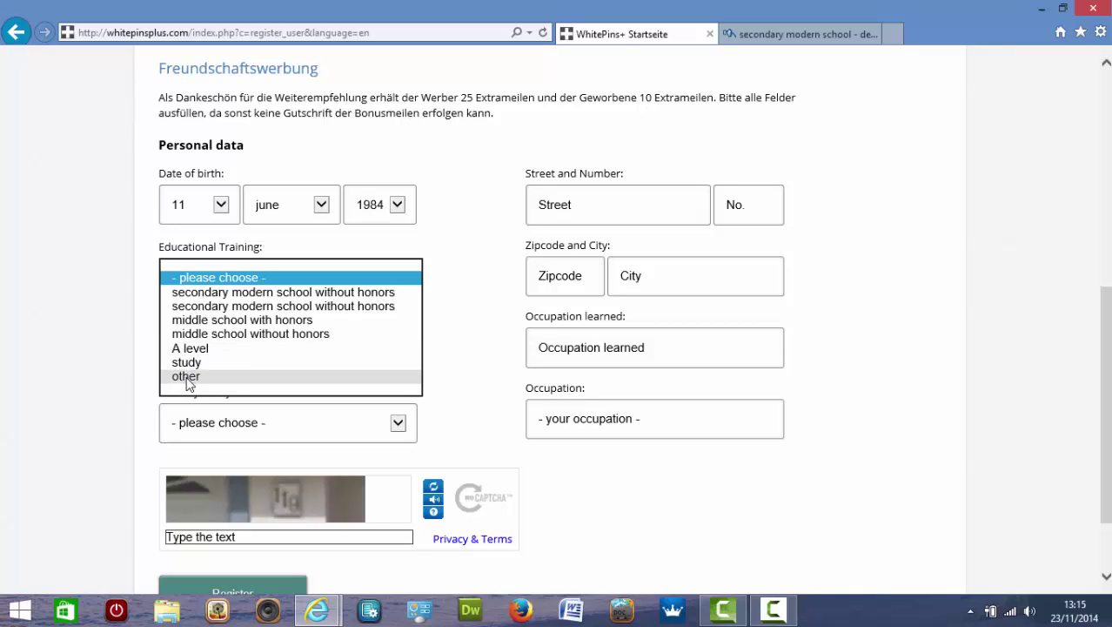
pyautogui.click(186, 324)
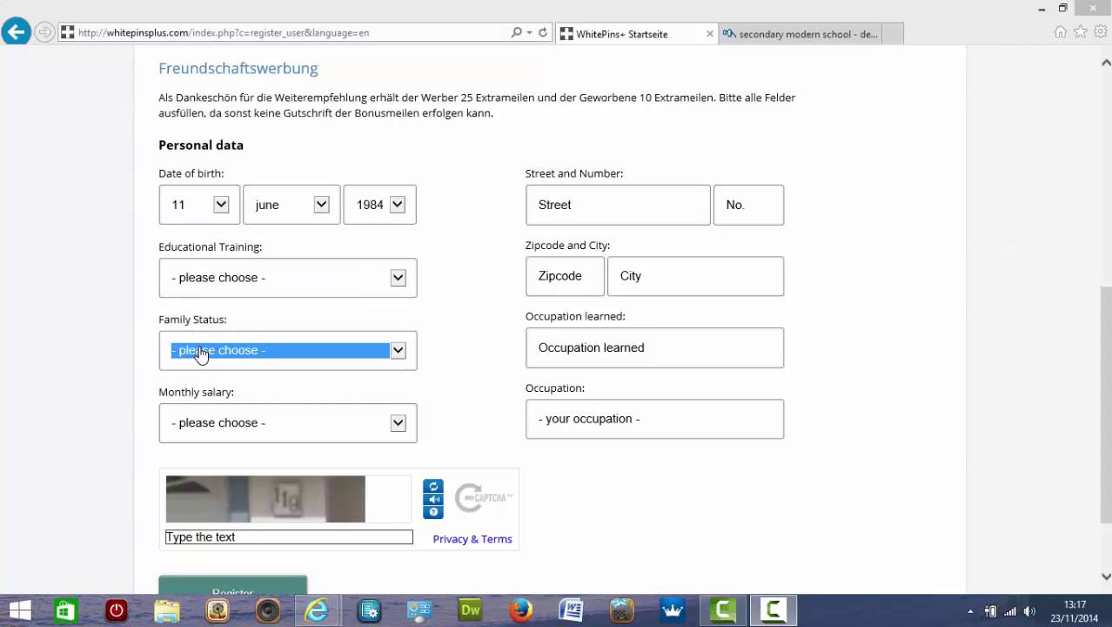
pyautogui.click(398, 351)
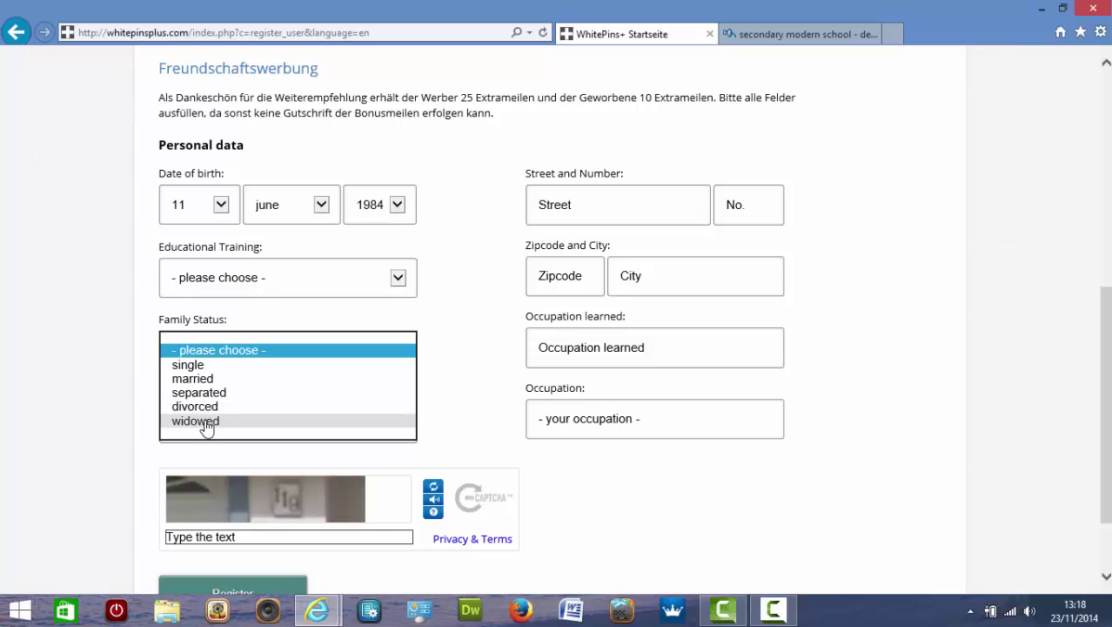
pyautogui.click(188, 365)
pyautogui.click(364, 430)
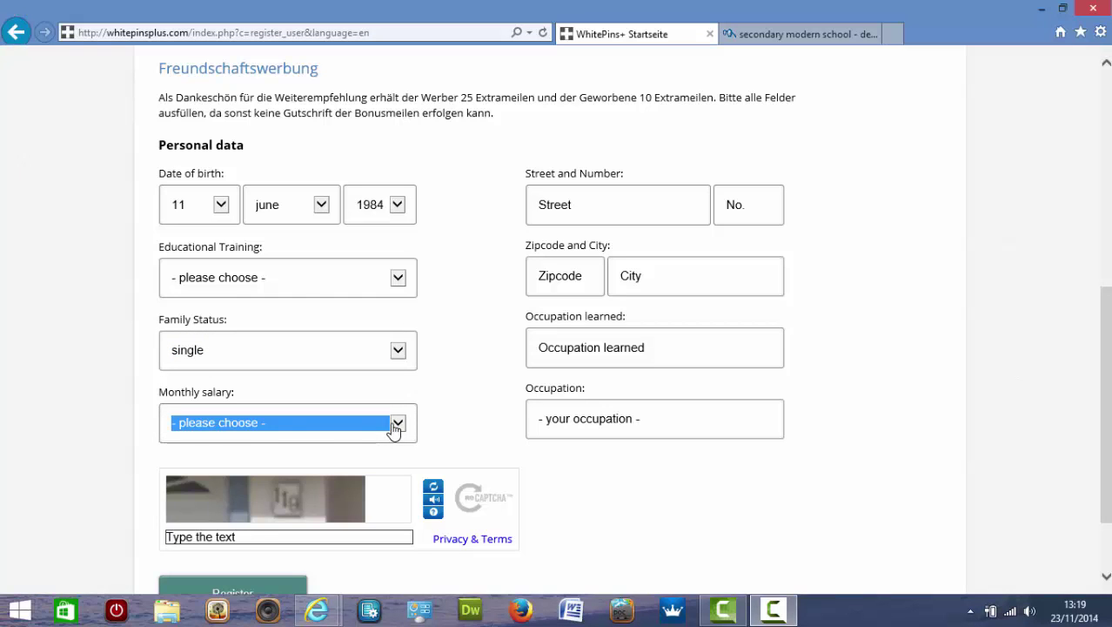
# Choose 1001 - 1500 Euro in the Monthly salary dropdown.
pyautogui.click(391, 427)
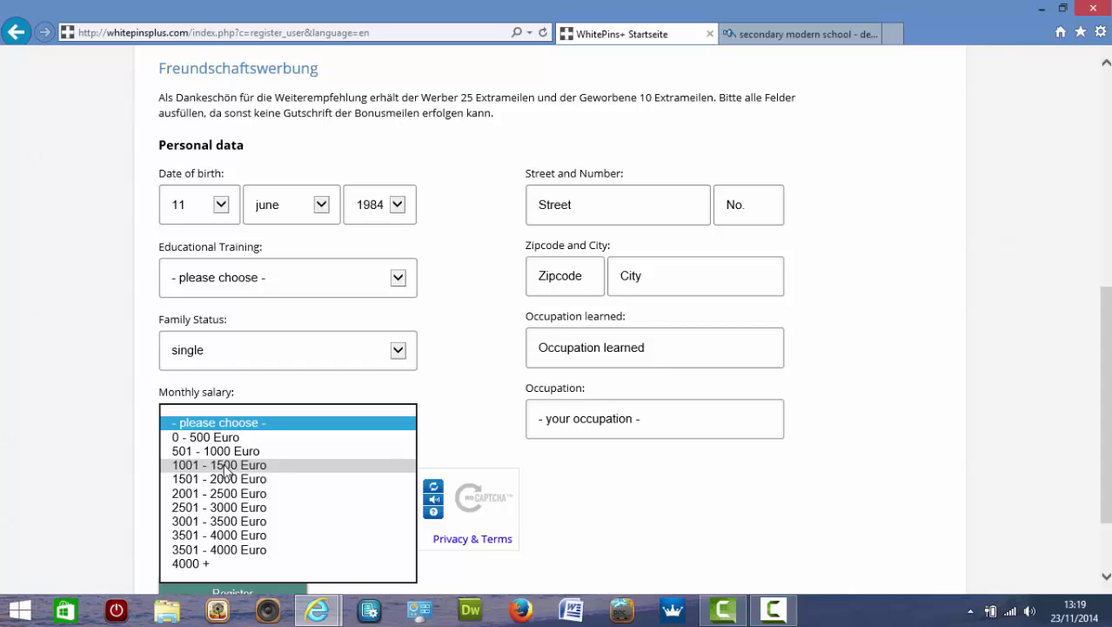
pyautogui.click(226, 465)
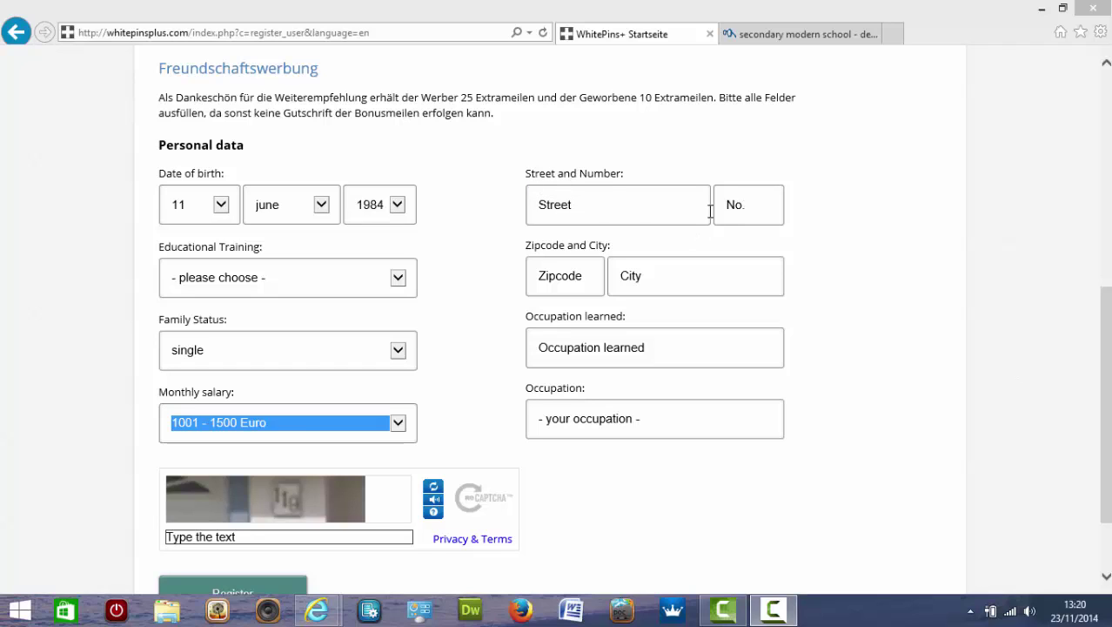
pyautogui.click(587, 203)
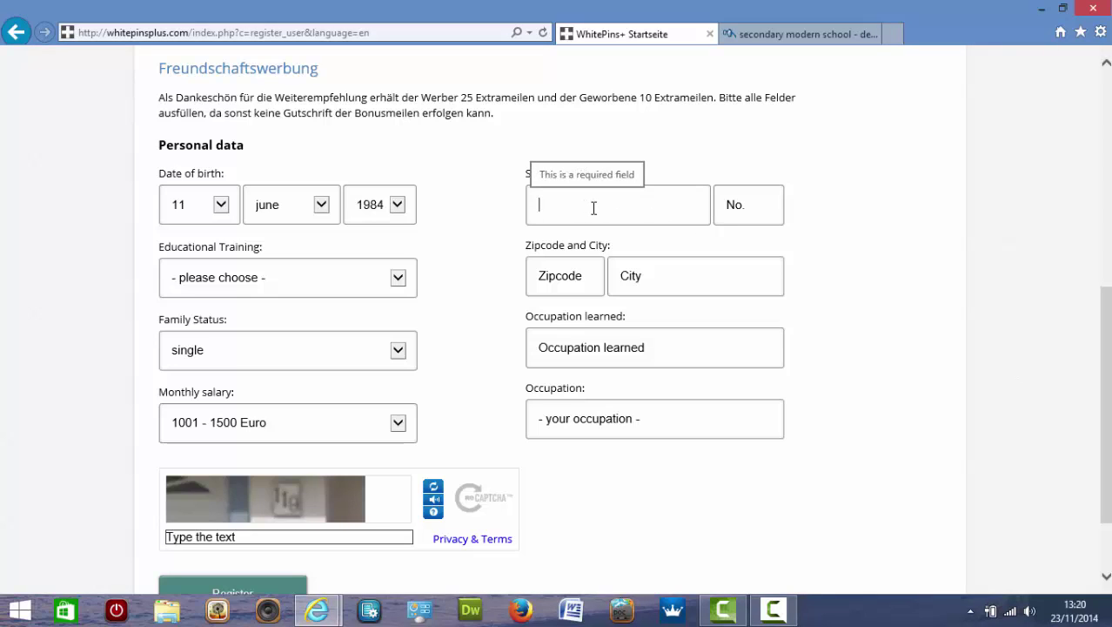
pyautogui.click(738, 204)
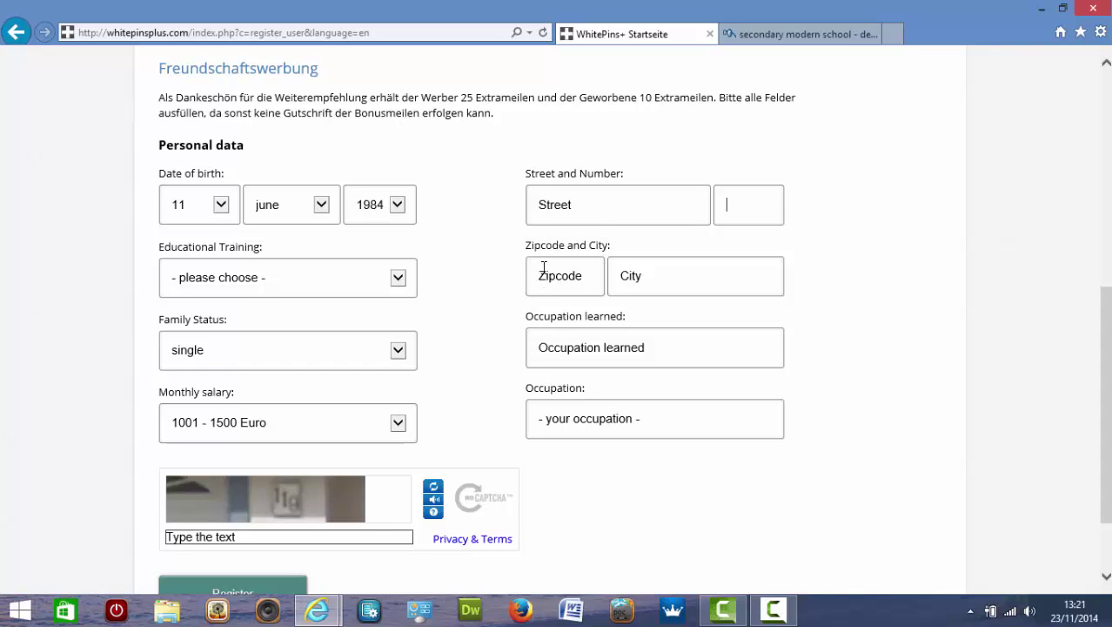
pyautogui.click(554, 279)
pyautogui.click(645, 278)
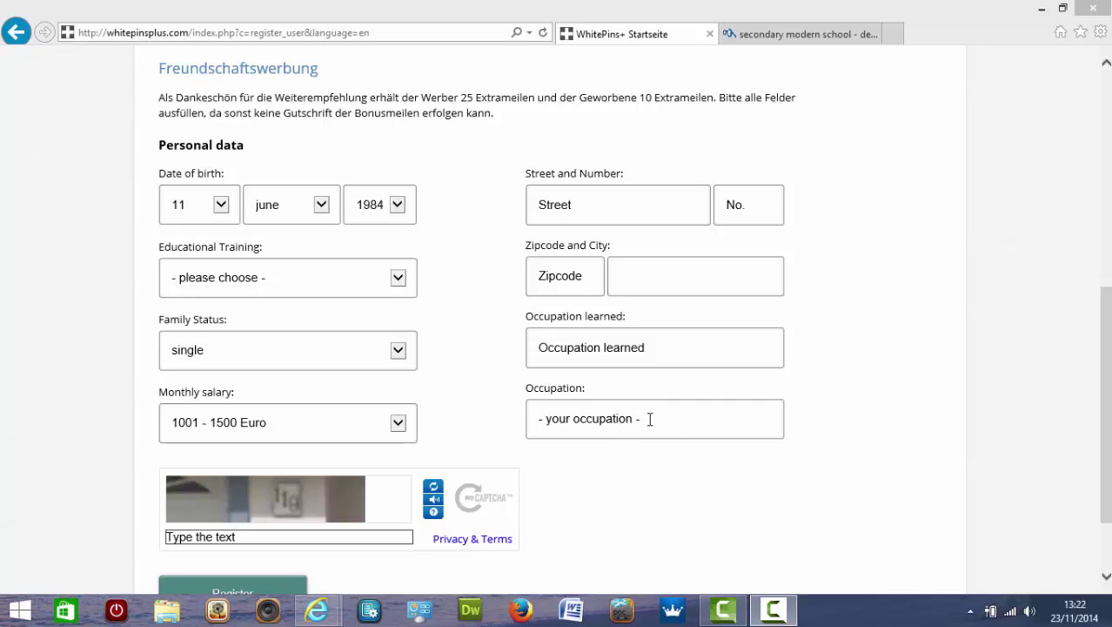
# Enter the characters shown in the captcha image into the 'Type the text' box.
pyautogui.click(650, 419)
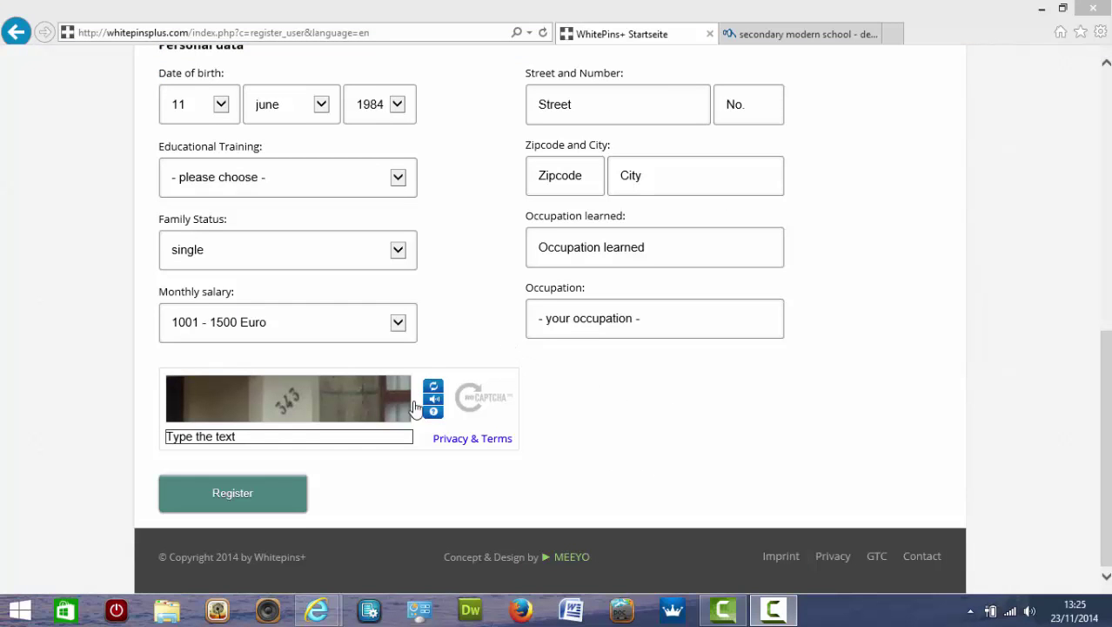
pyautogui.click(249, 436)
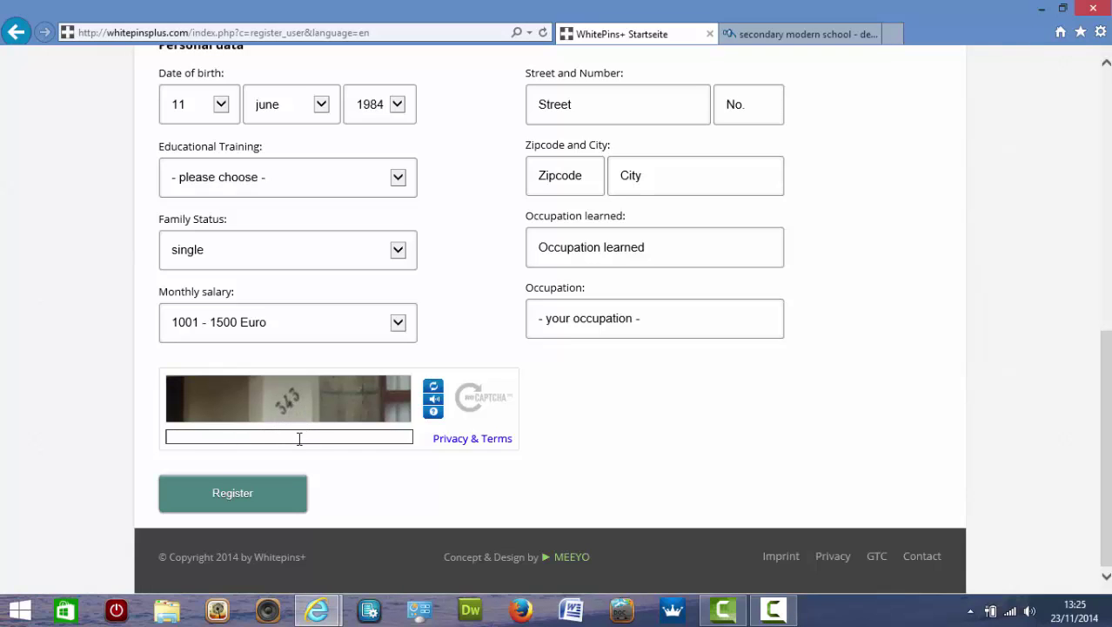
pyautogui.write('343')
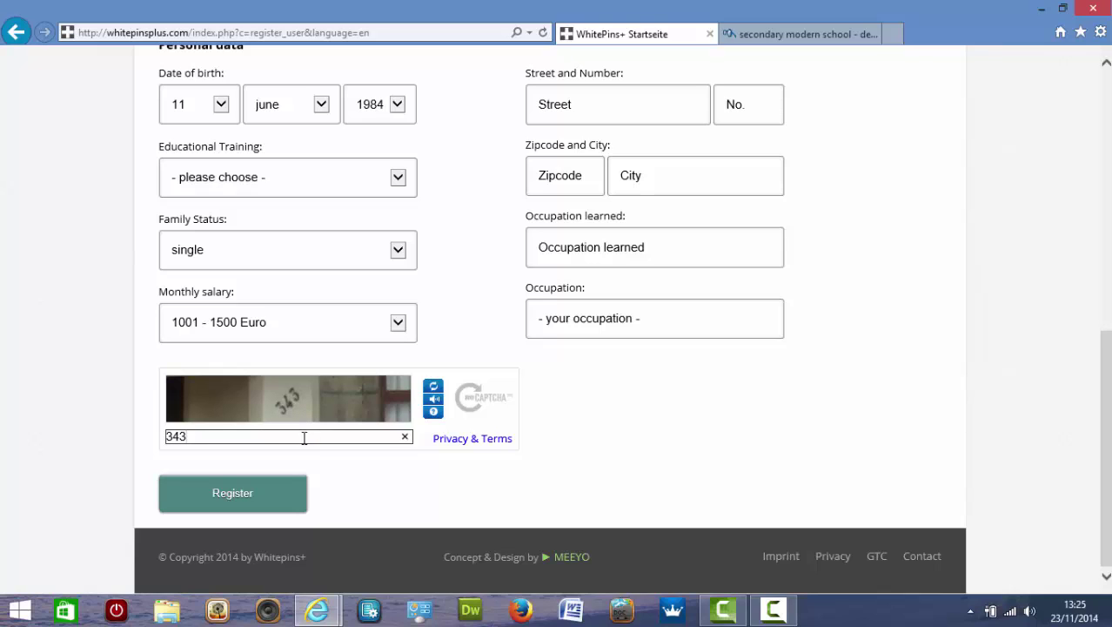